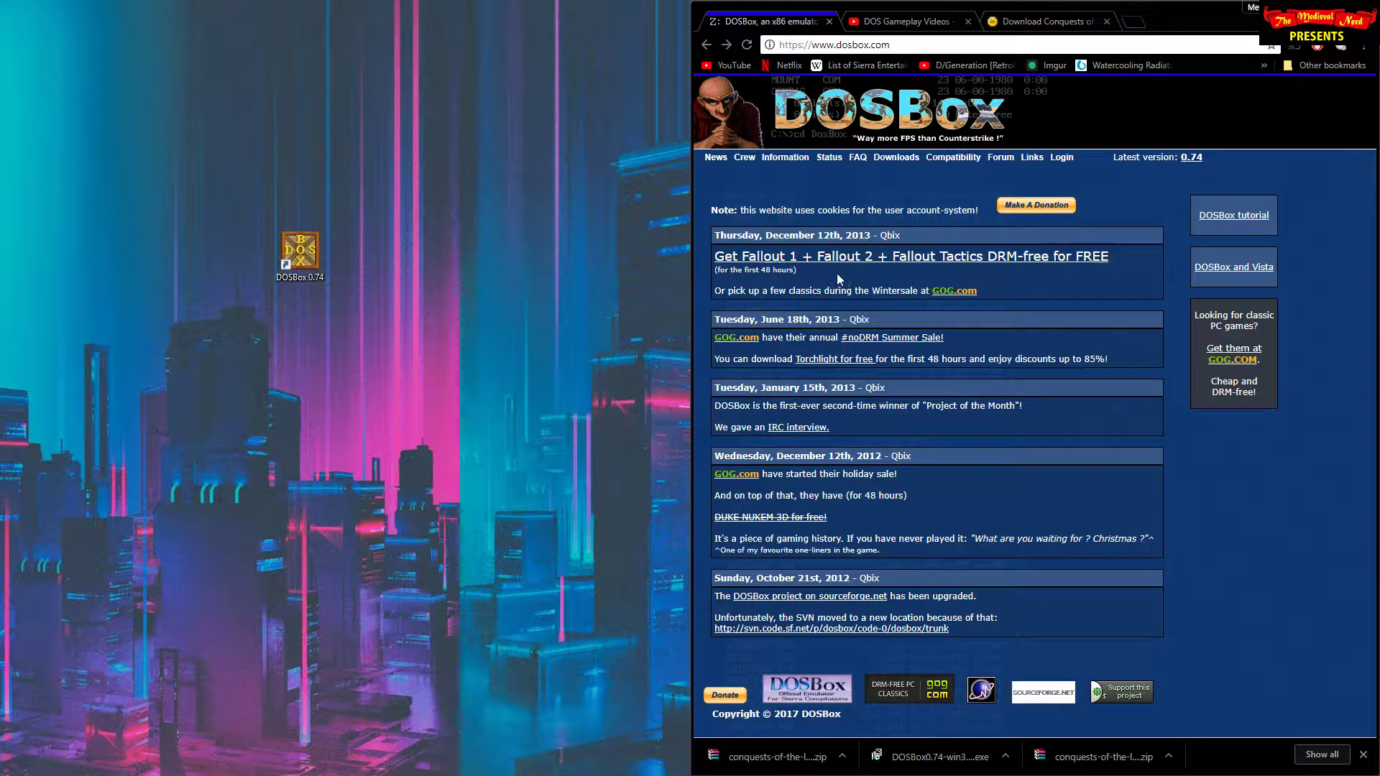
Open the DOSBox website's downloads to get the Windows installer, and close the running DOSBox window.
left_click(910, 163)
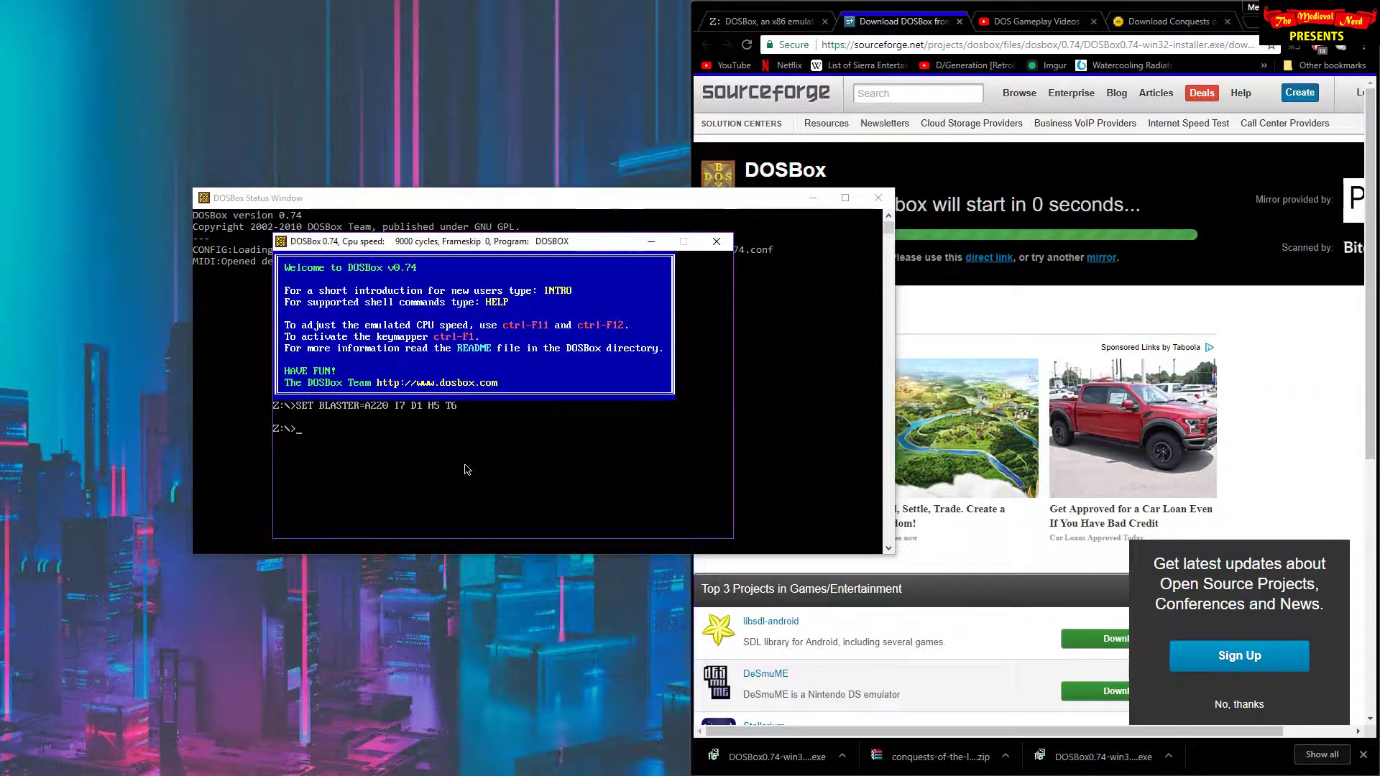
left_click(717, 242)
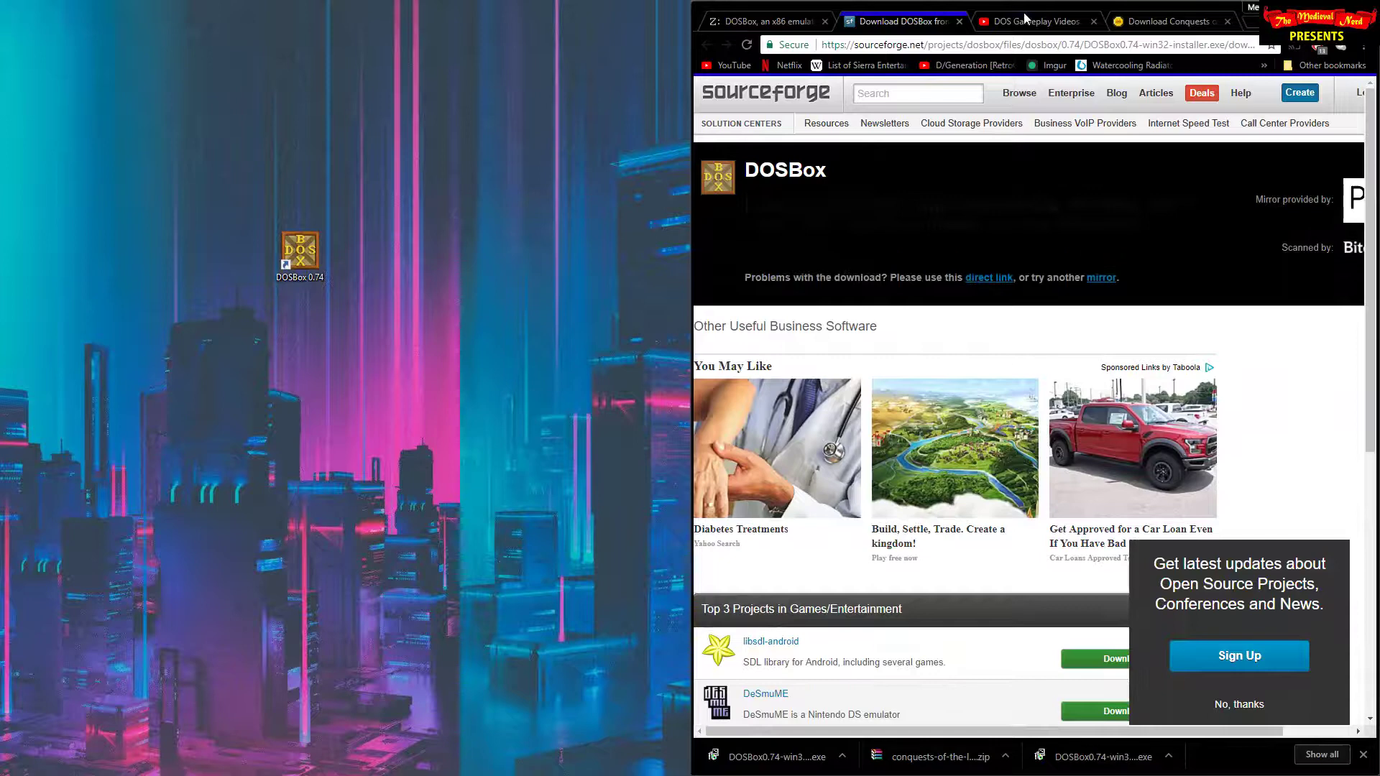
Browse the DOS Gameplay Videos playlist and open the Conquests Of the Longbow (1991) video.
left_click(1059, 23)
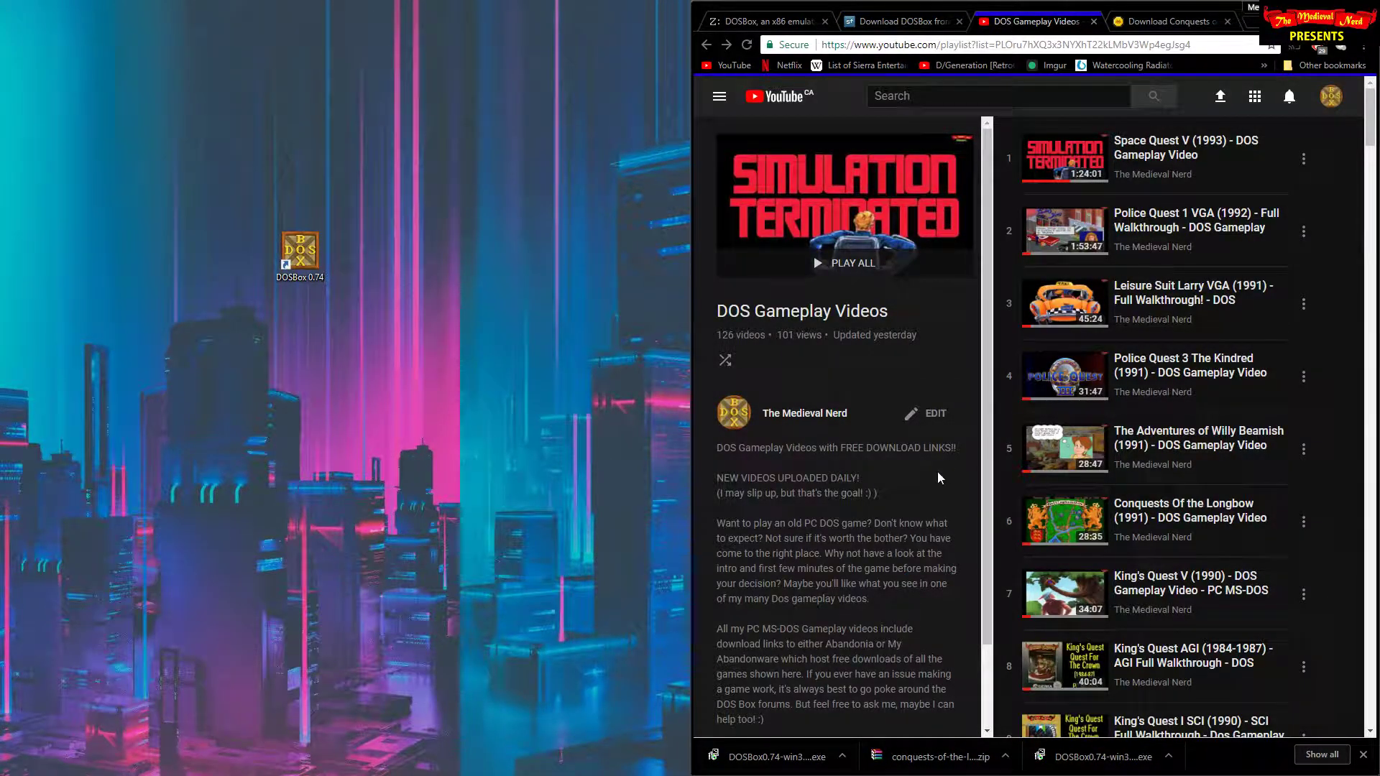
scroll(927, 489, "down", 2)
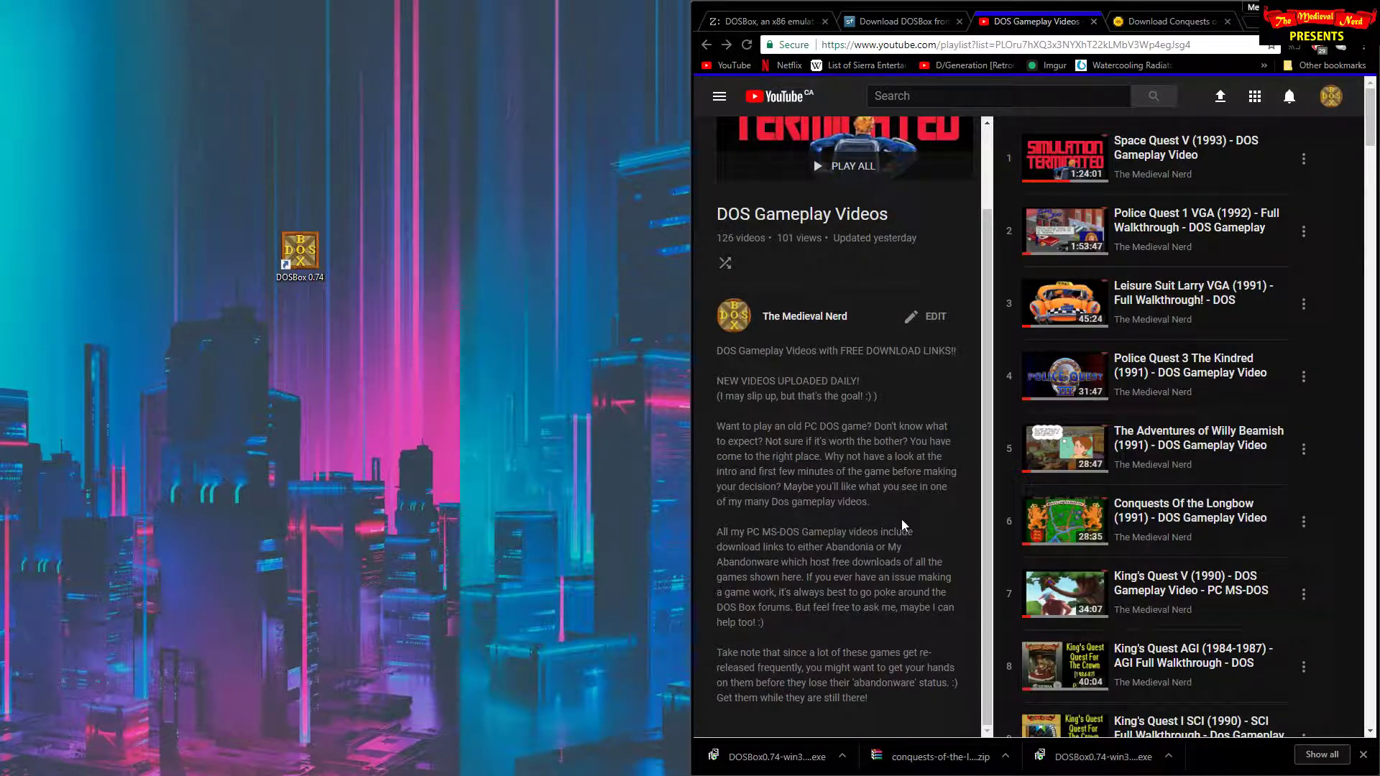
scroll(1135, 524, "down", 3)
scroll(1143, 219, "up", 3)
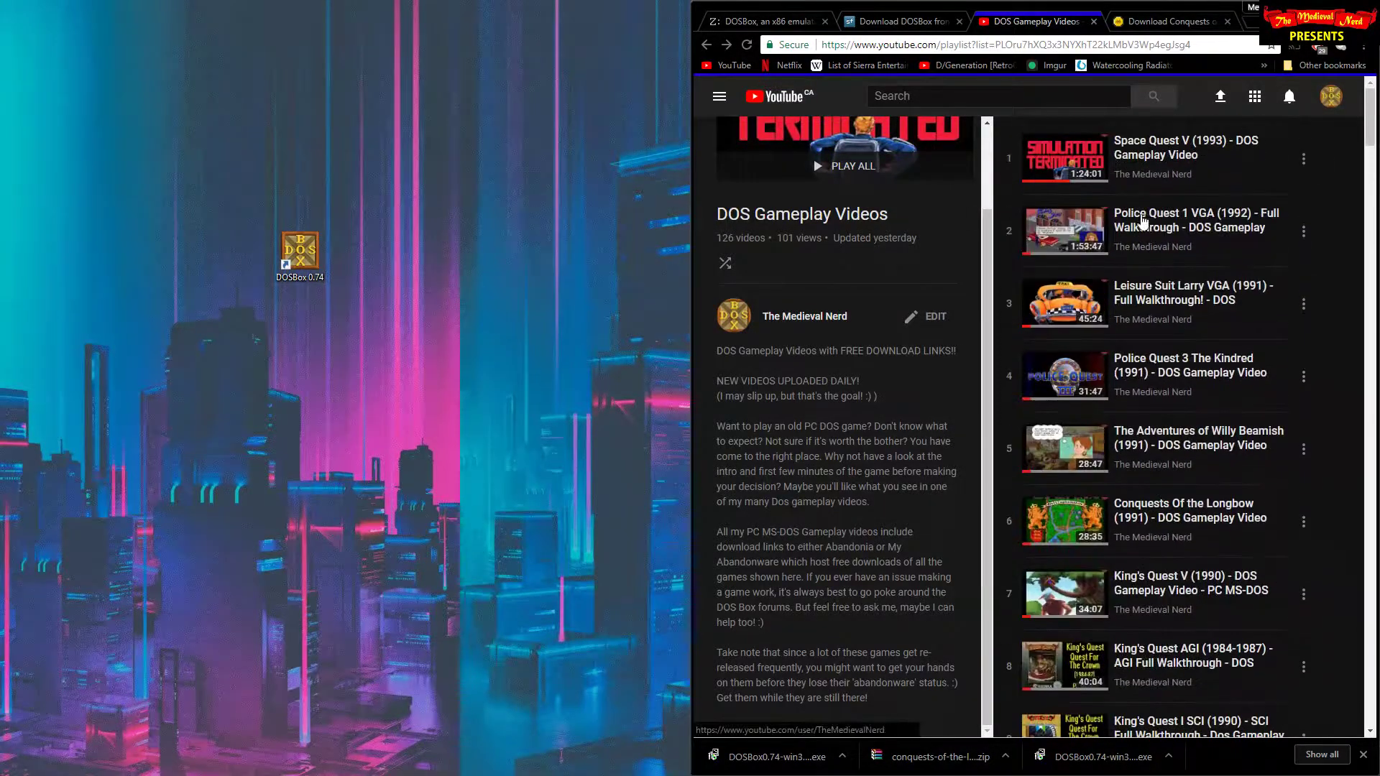
scroll(1132, 403, "down", 3)
scroll(1150, 402, "up", 3)
left_click(1165, 518)
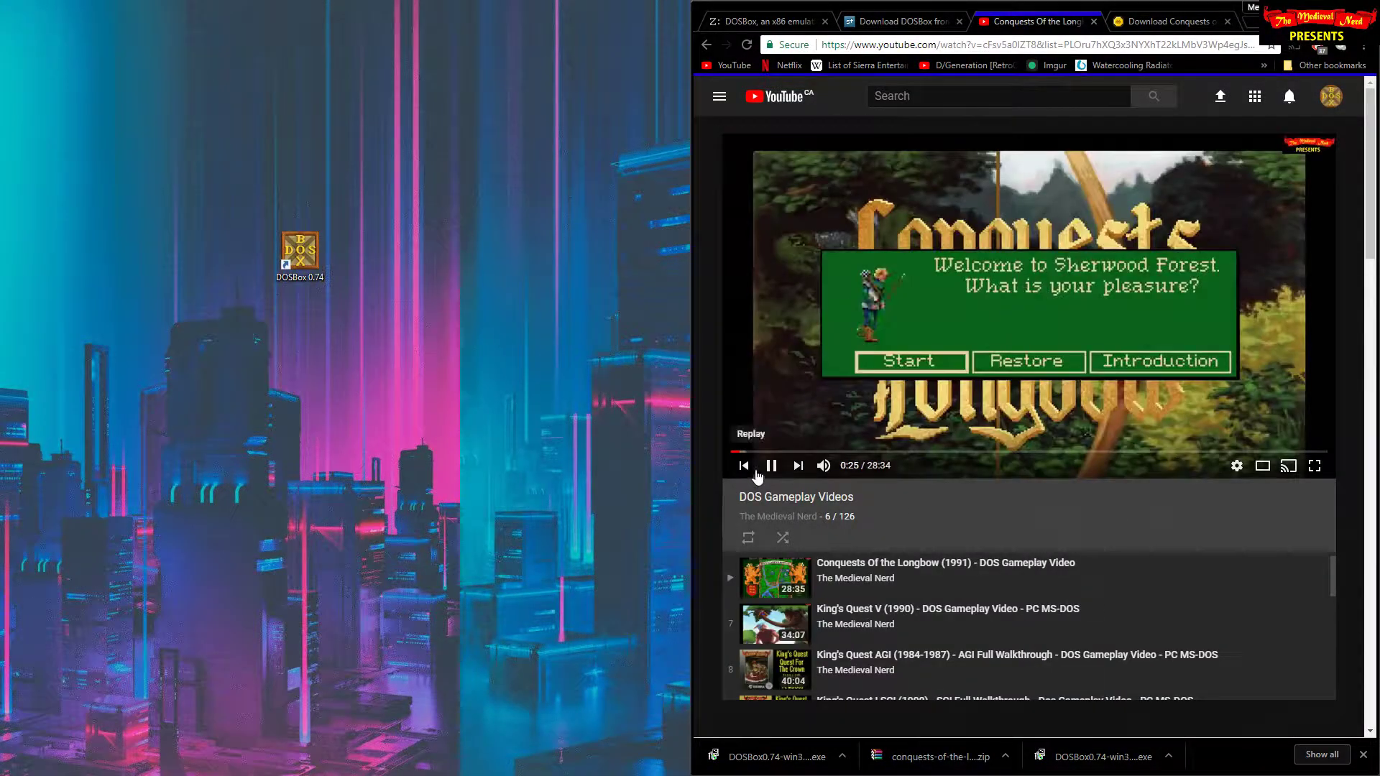
Follow the download link in the video's description to the game's My Abandonware page.
scroll(808, 489, "down", 5)
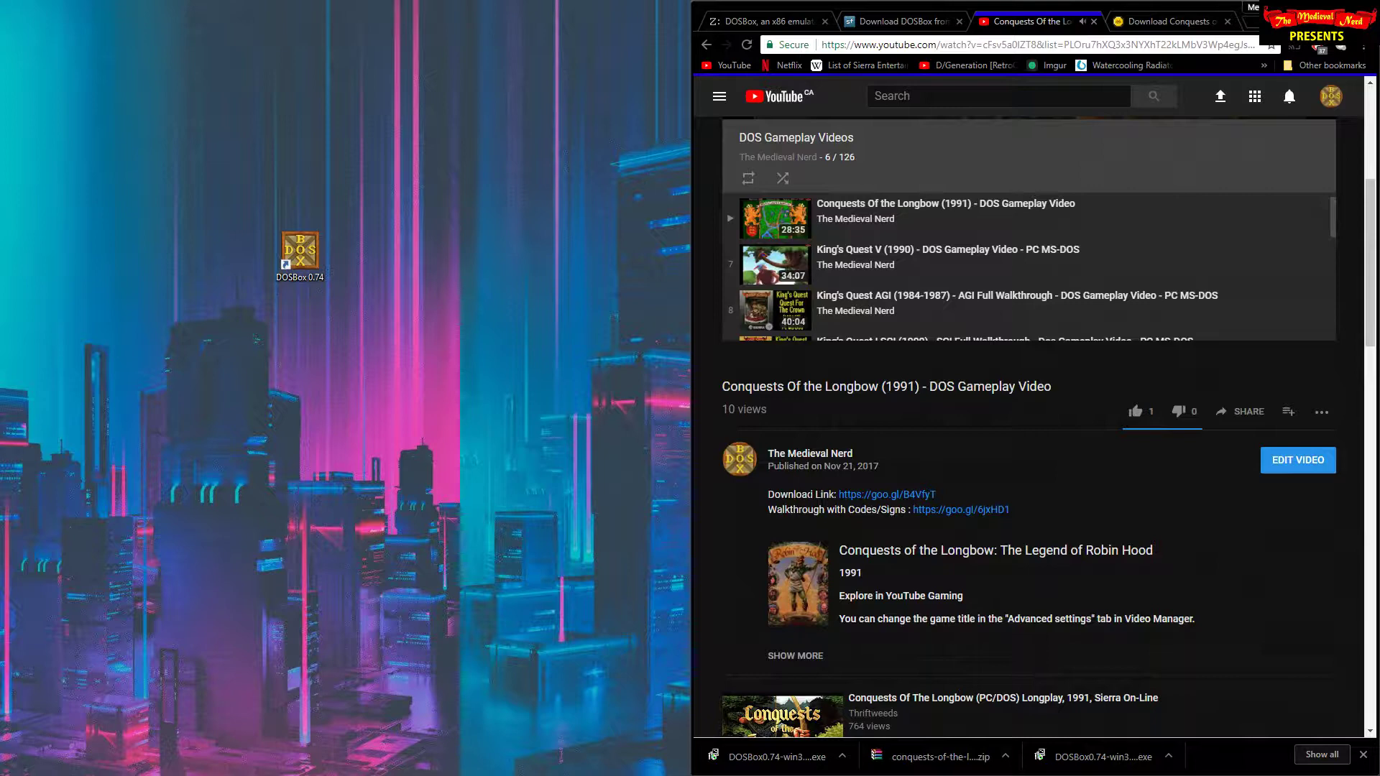
left_click_drag(769, 494, 935, 496)
left_click(848, 503)
left_click(894, 496)
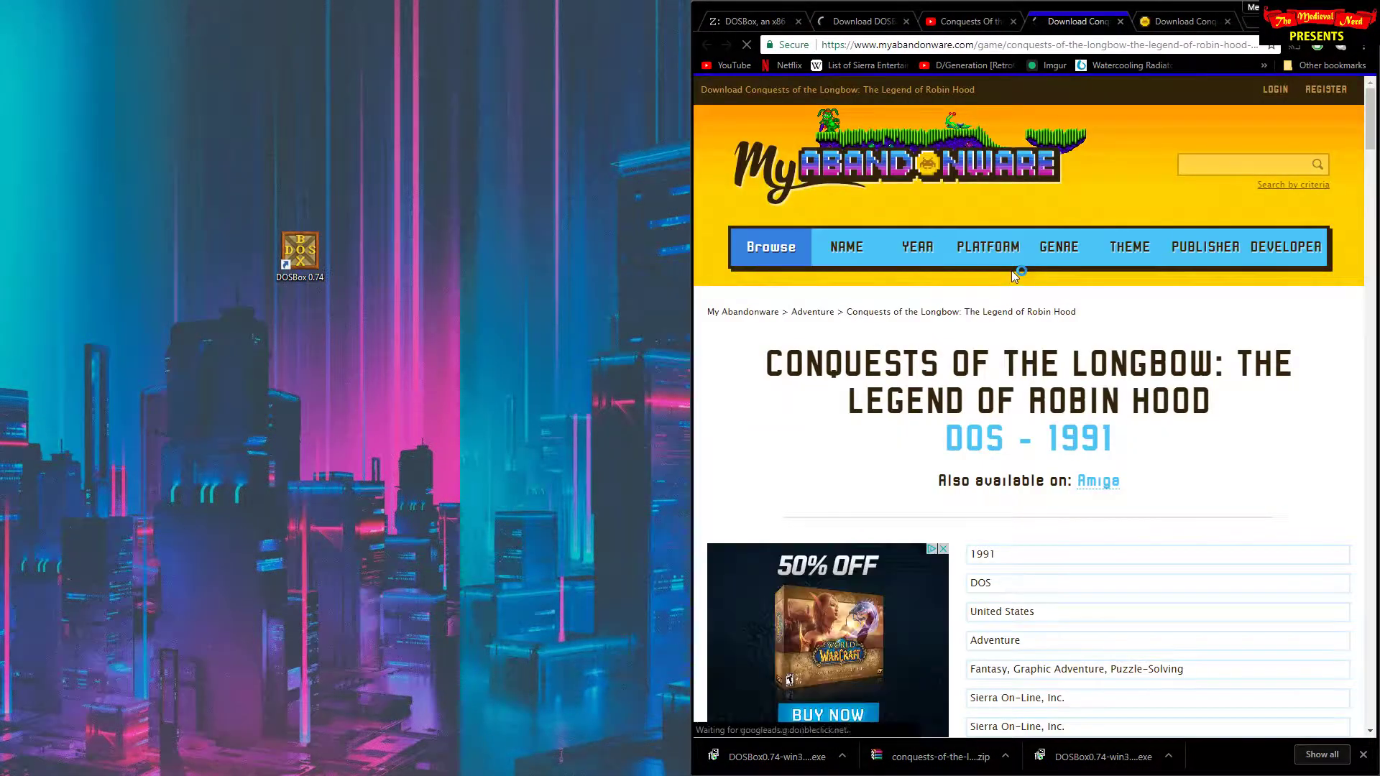
Download the DOS version of Conquests of the Longbow from My Abandonware.
scroll(1165, 430, "down", 3)
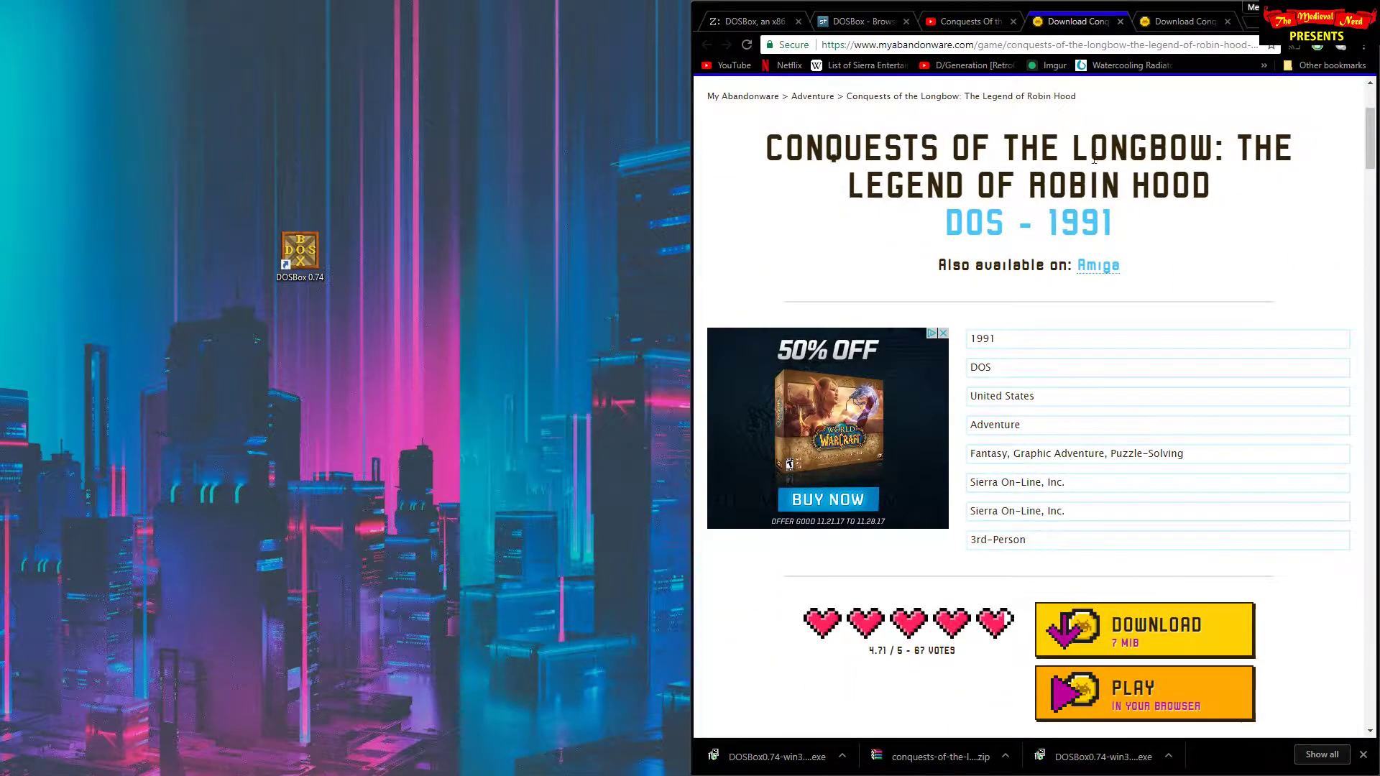
scroll(1217, 302, "down", 3)
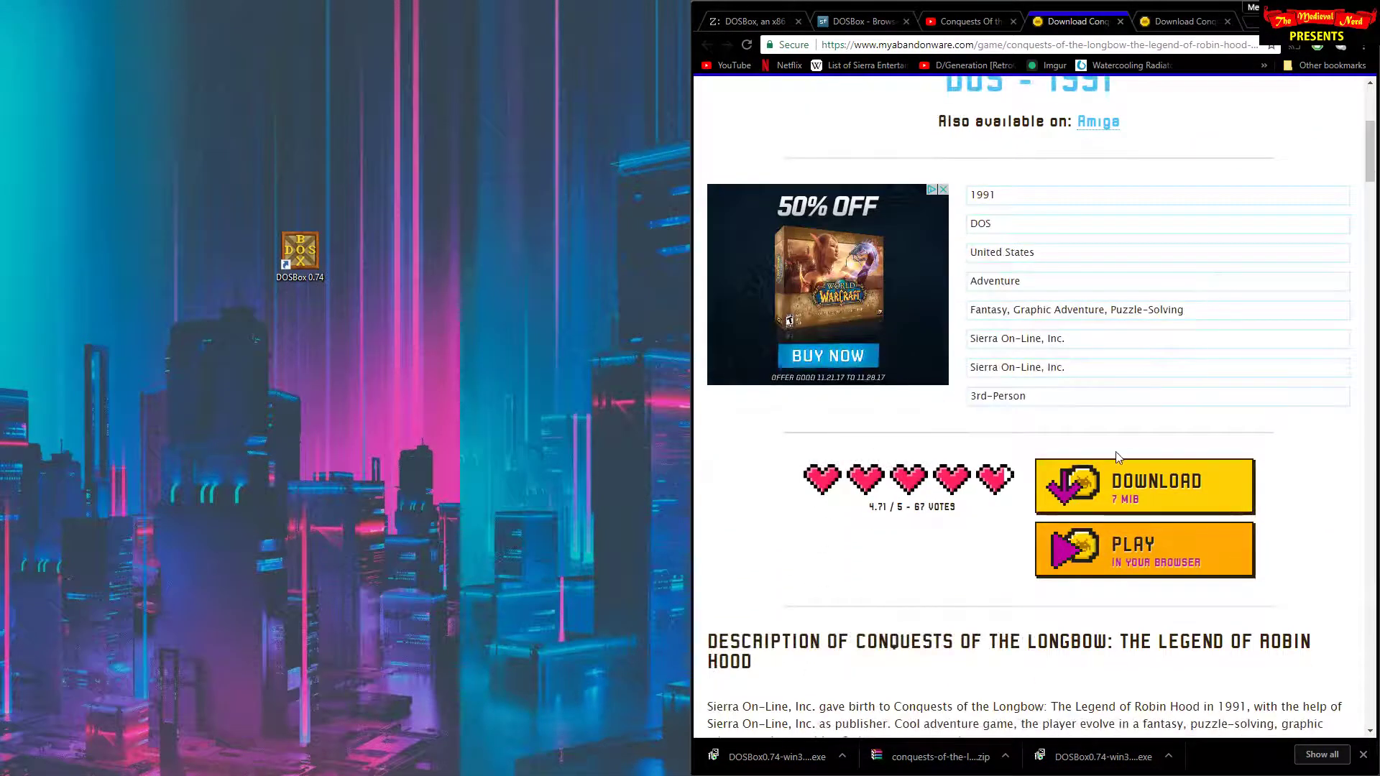
left_click(1095, 504)
scroll(1094, 512, "down", 3)
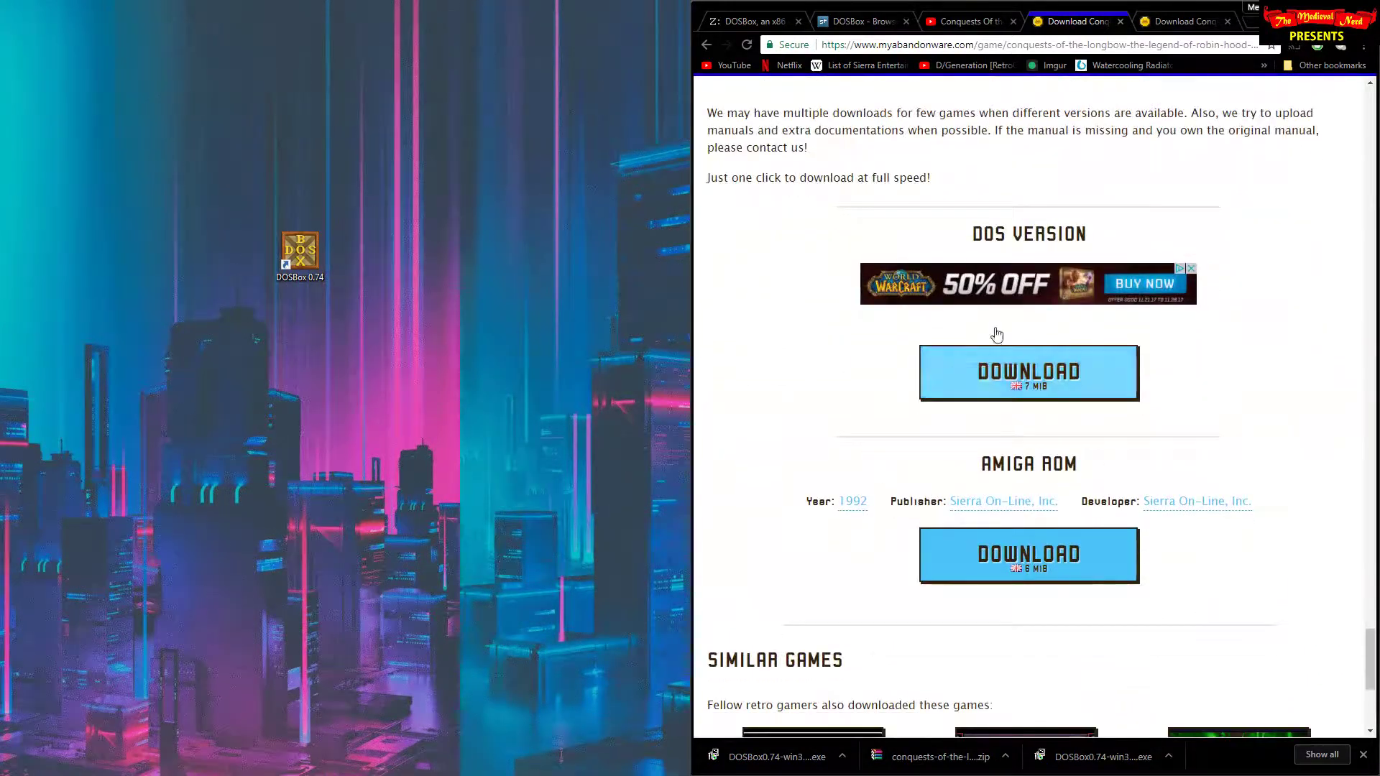
triple_click(976, 234)
left_click(1102, 460)
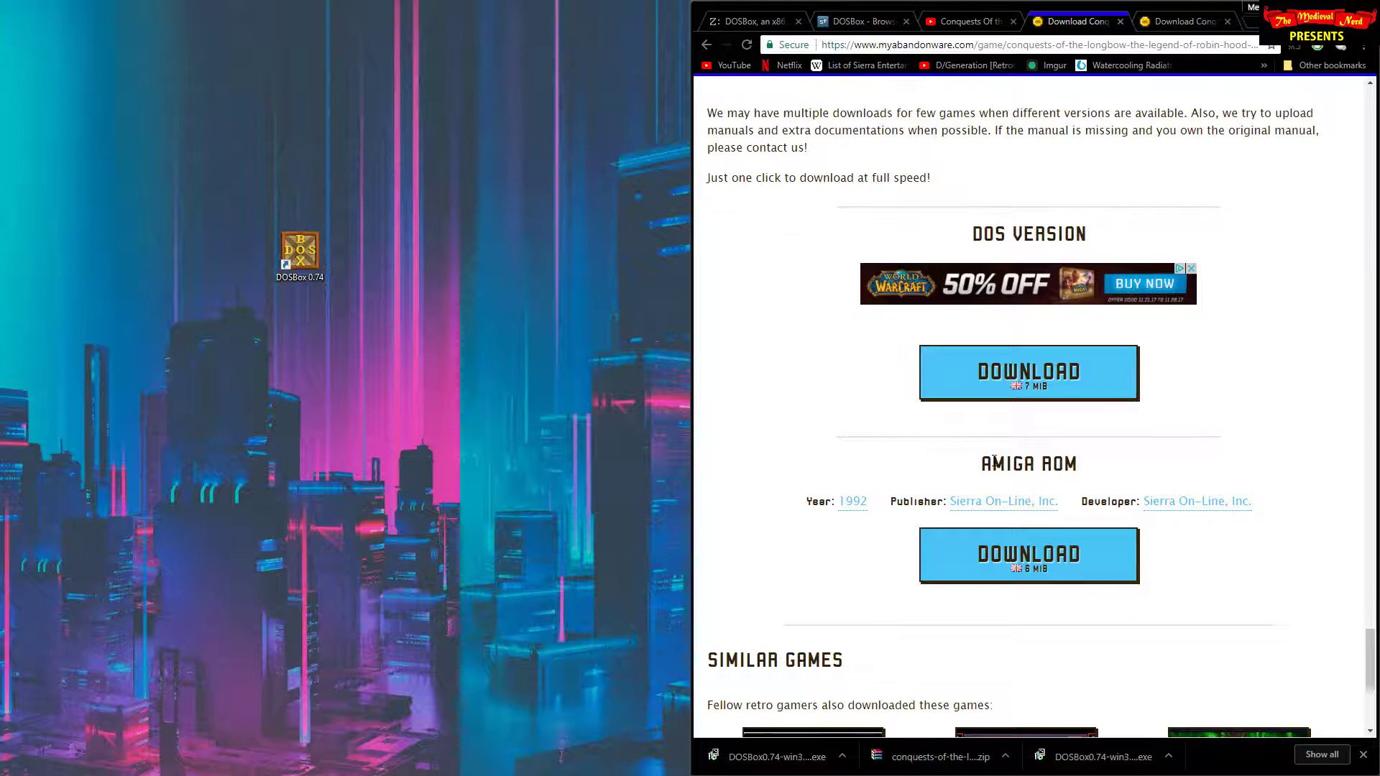
left_click(1010, 380)
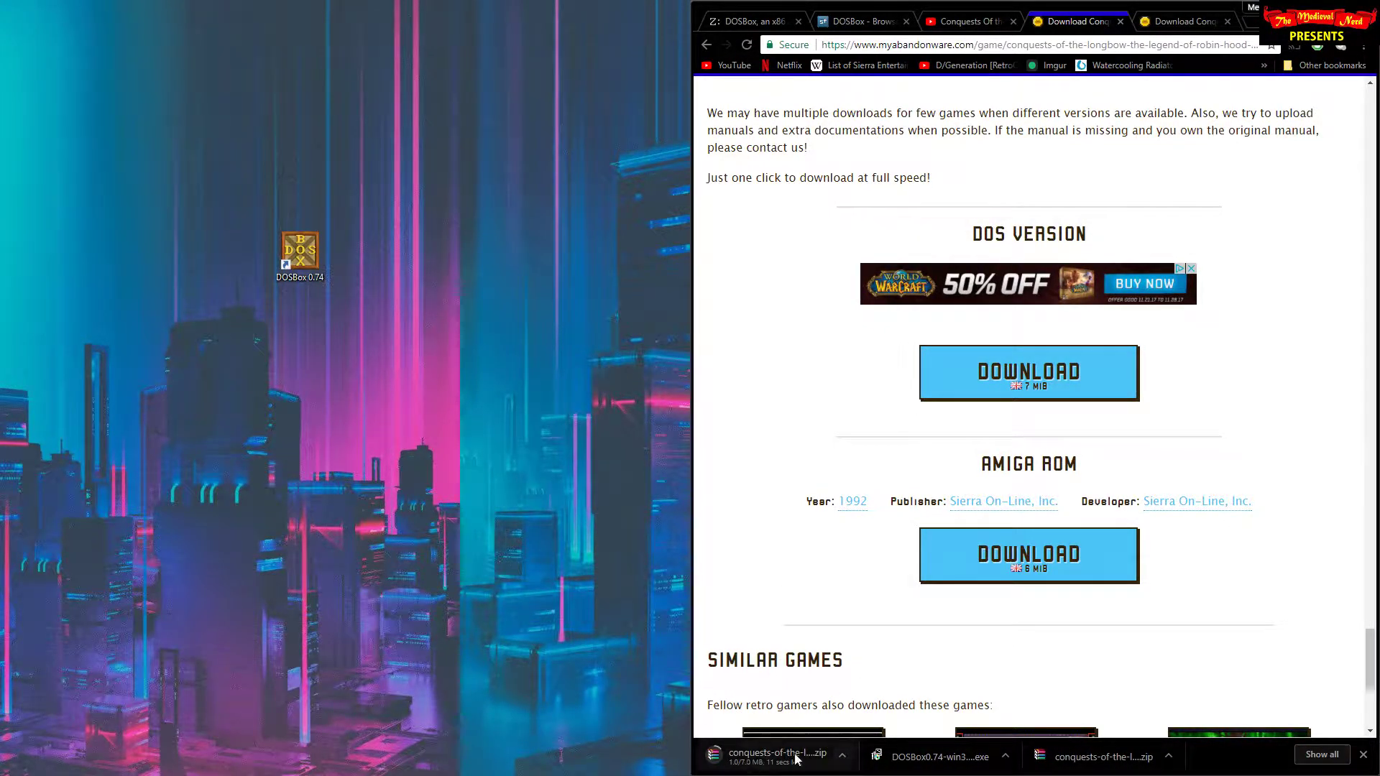
Locate the downloaded Conquests of the Longbow zip in the Downloads folder sorted by date, and cut it.
left_click(844, 756)
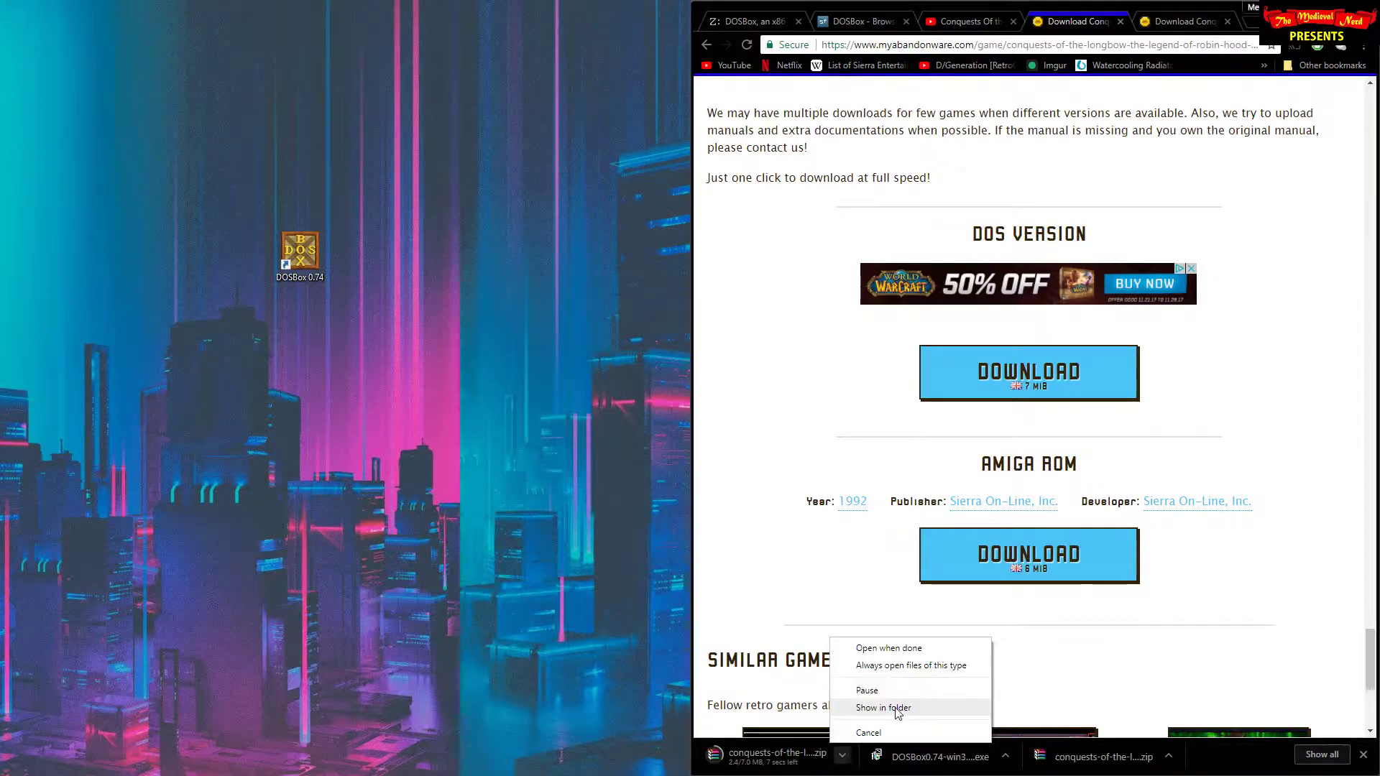
left_click(884, 707)
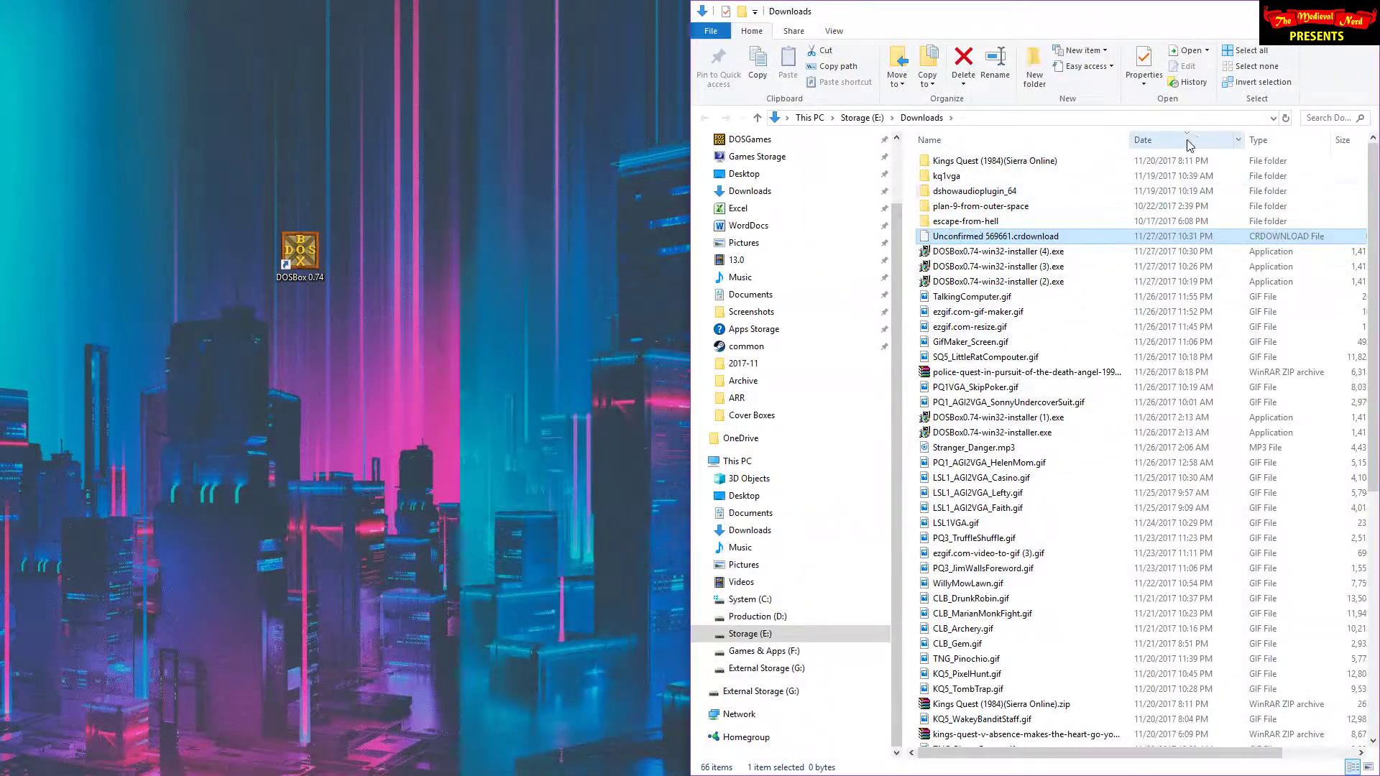
left_click(1187, 139)
left_click(1187, 139)
left_click(1172, 140)
left_click(1172, 139)
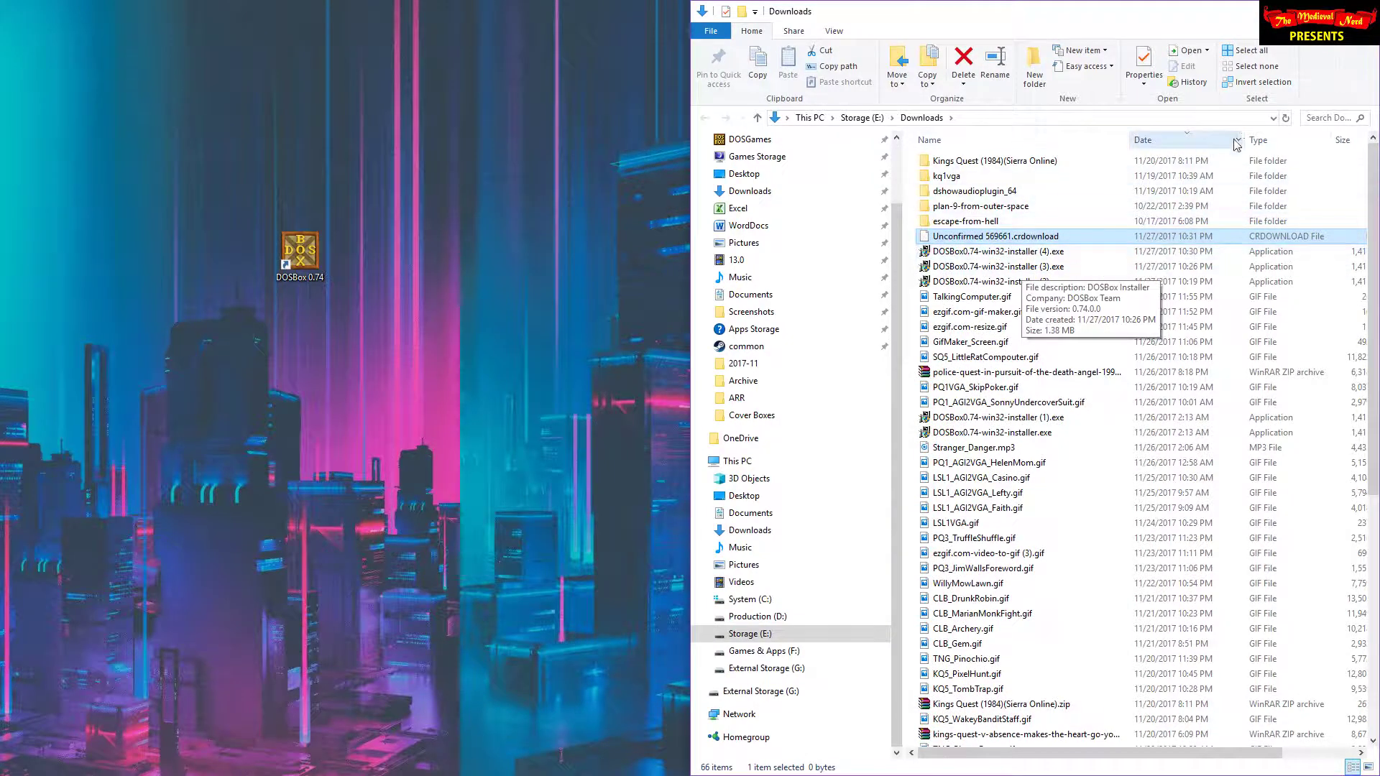
left_click(1141, 139)
left_click(1141, 139)
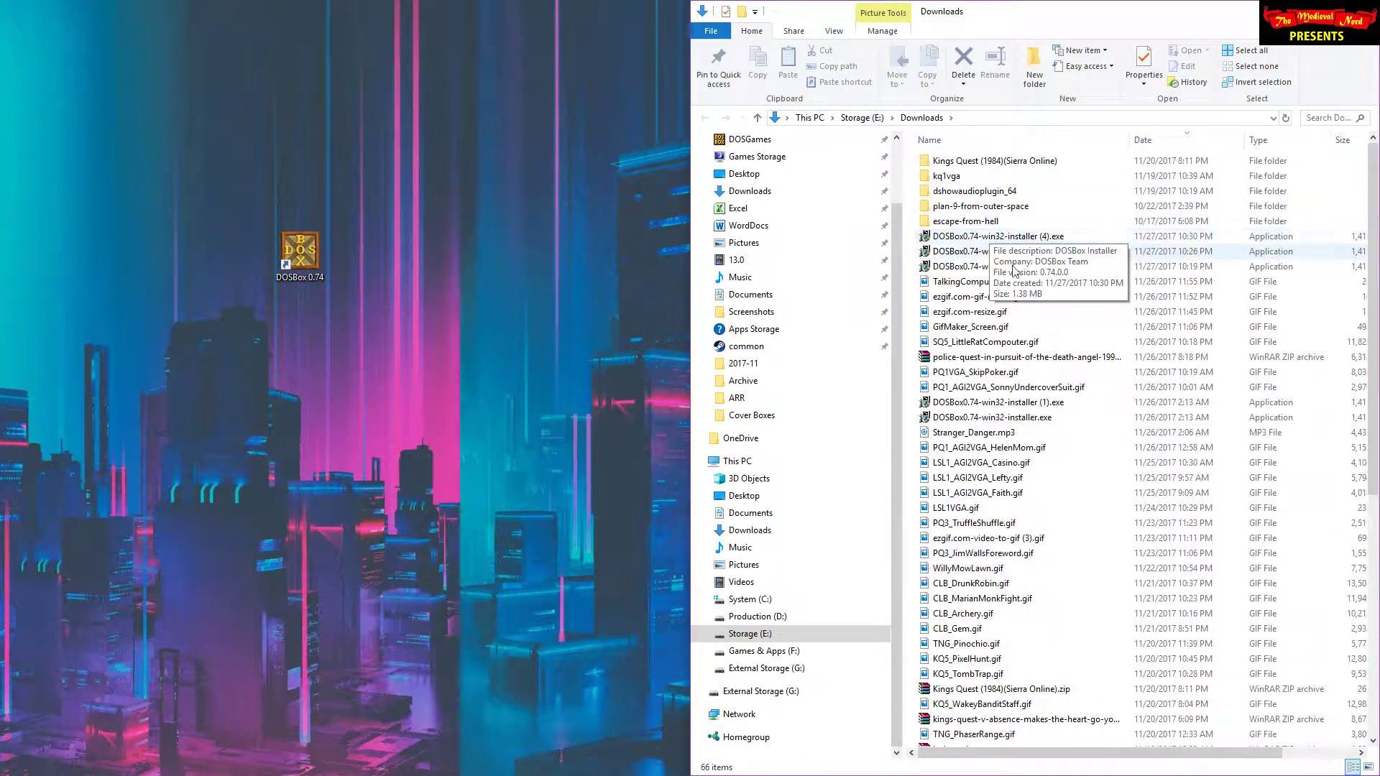
left_click(1178, 140)
left_click(1179, 140)
left_click(1022, 240)
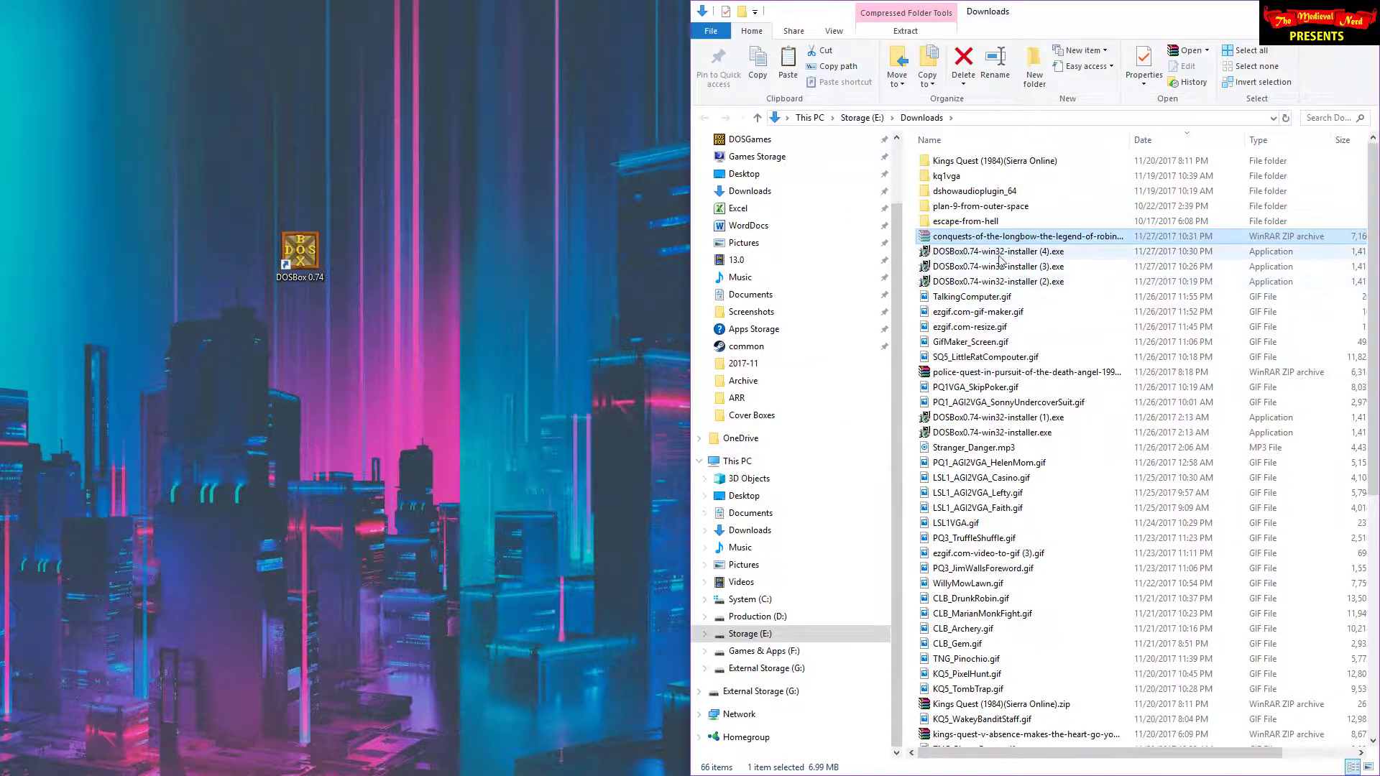
Create a folder named DOSGAMES in the root of the System (C:) drive.
scroll(790, 359, "down", 3)
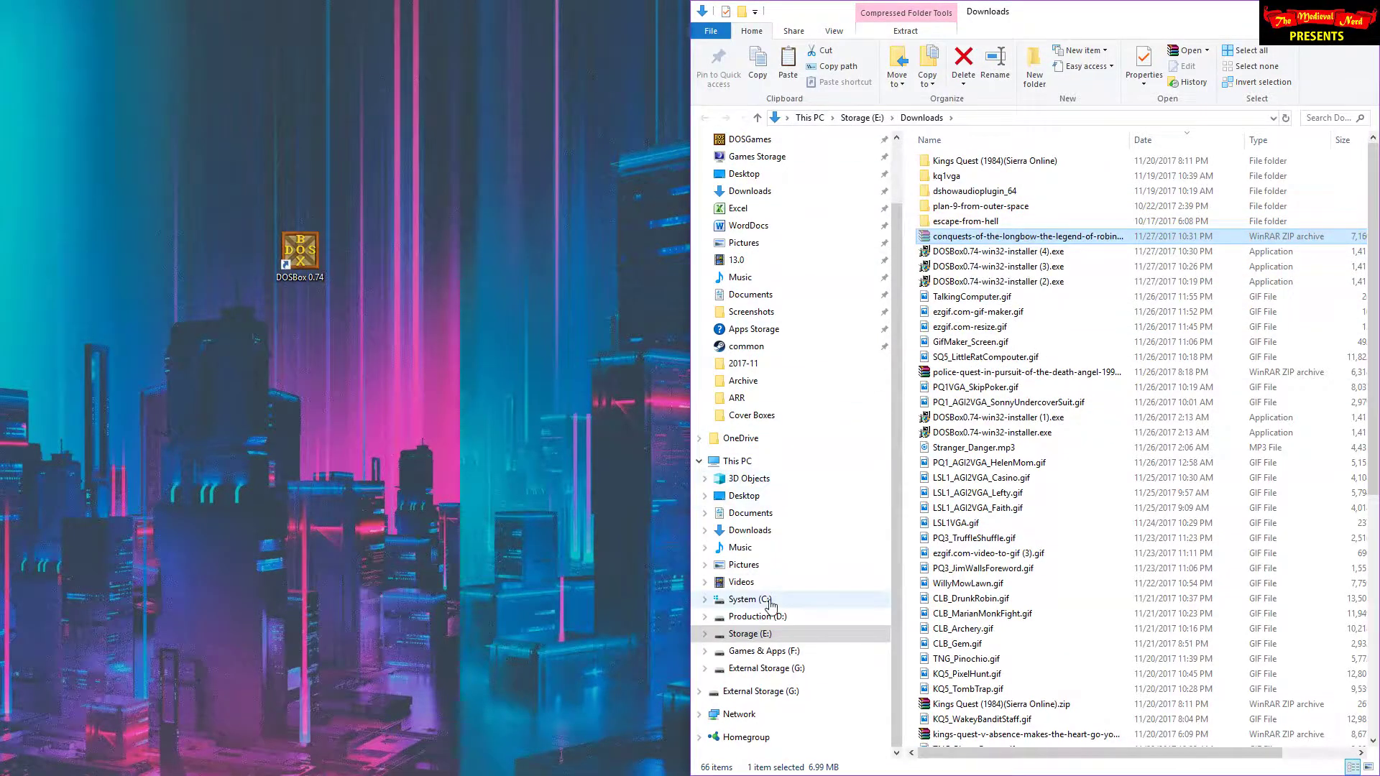
left_click(750, 460)
right_click(1013, 546)
mouse_move(1050, 697)
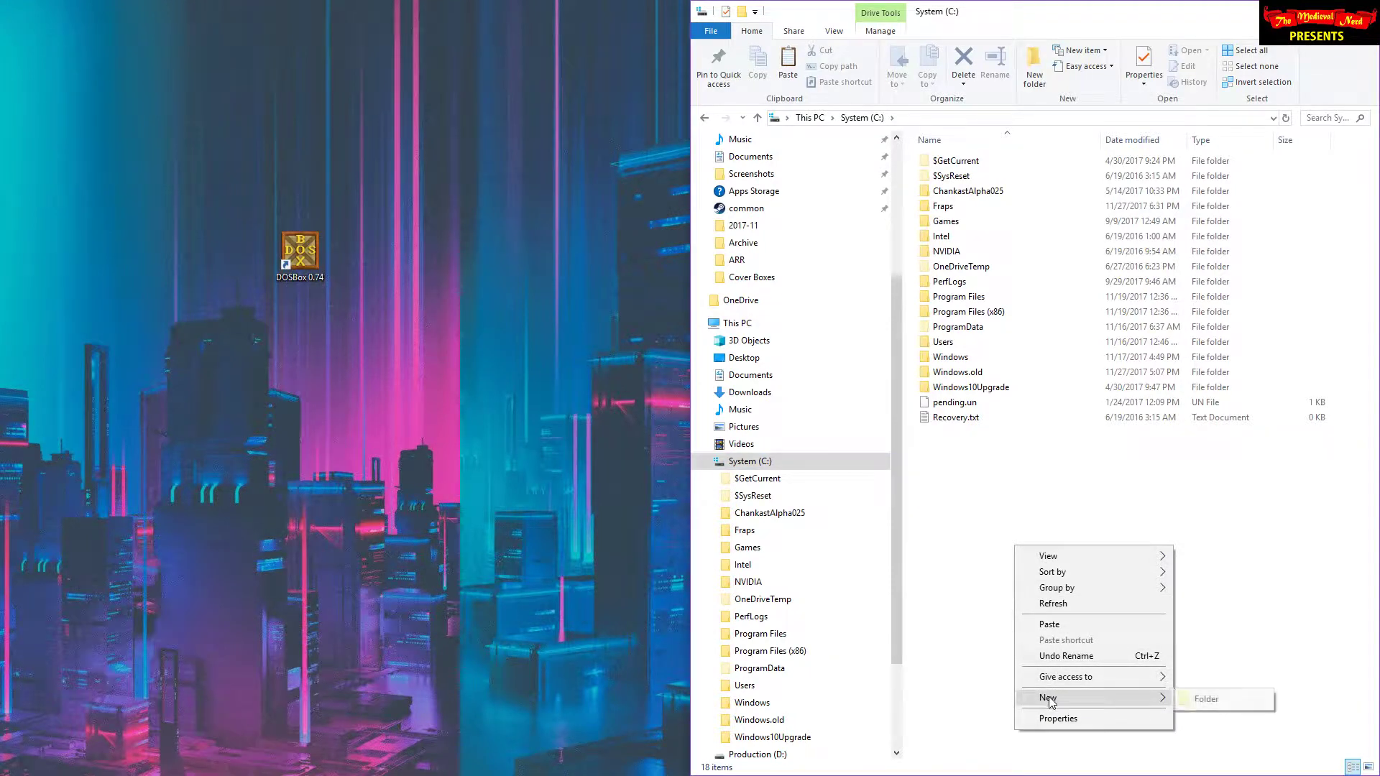
left_click(1204, 698)
key("BackSpace")
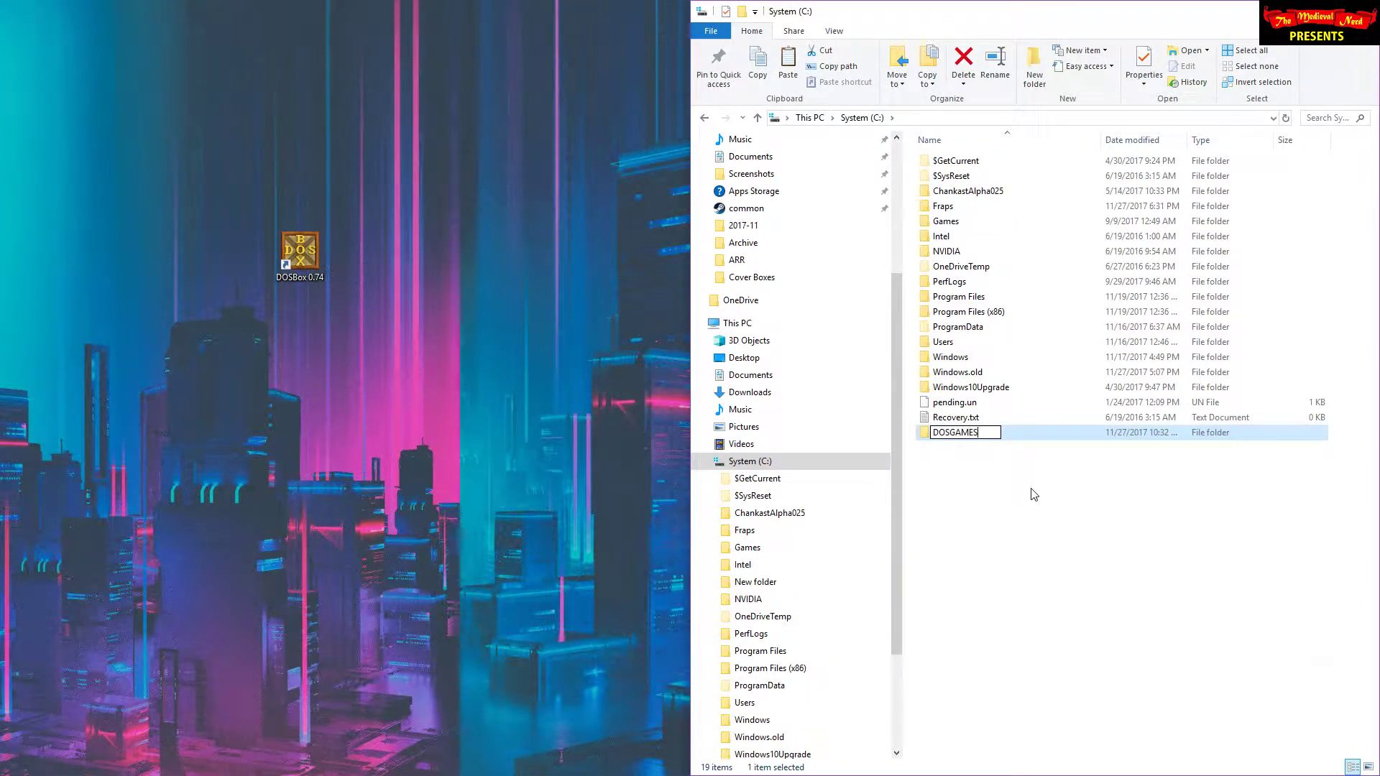
type("DOSGAMES")
key("Return")
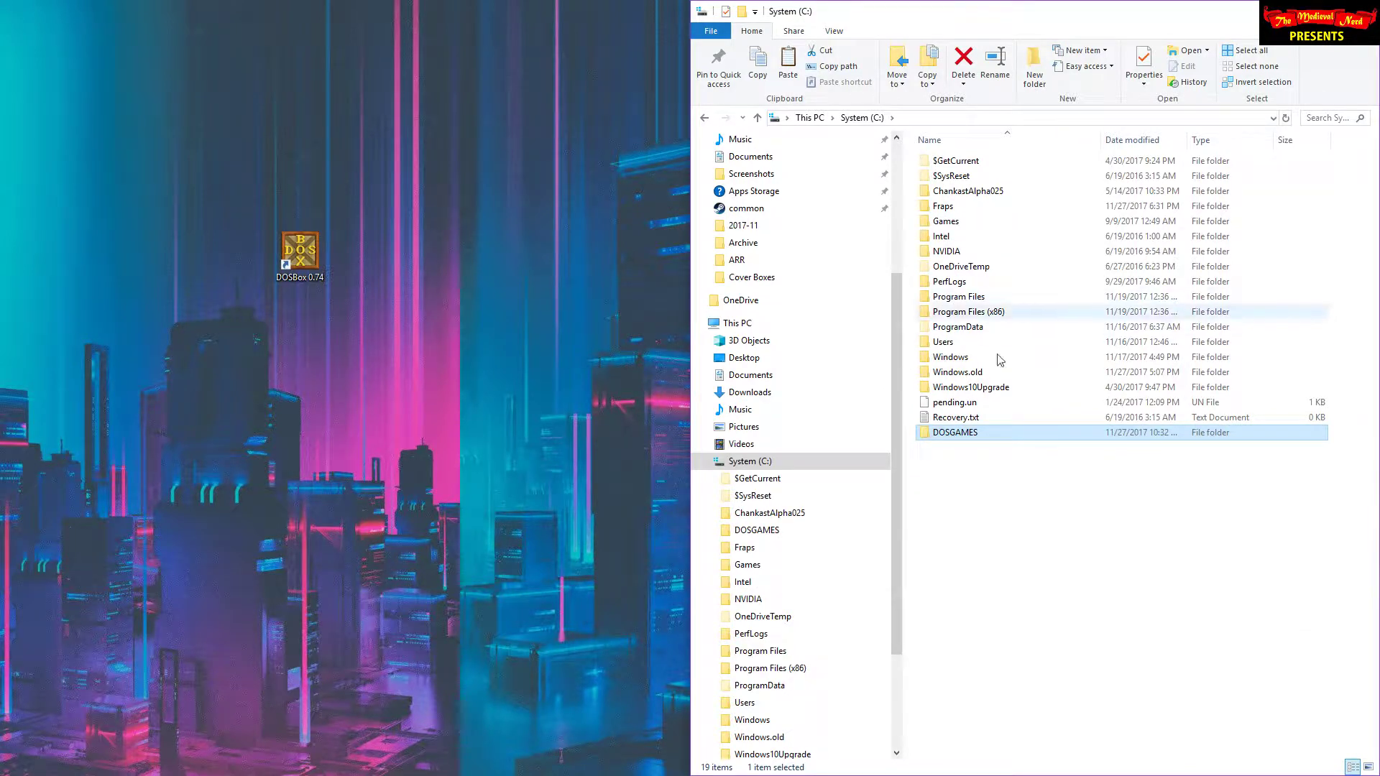
Move the Longbow zip into the DOSGAMES folder and extract it to a subfolder named after the archive.
double_click(967, 439)
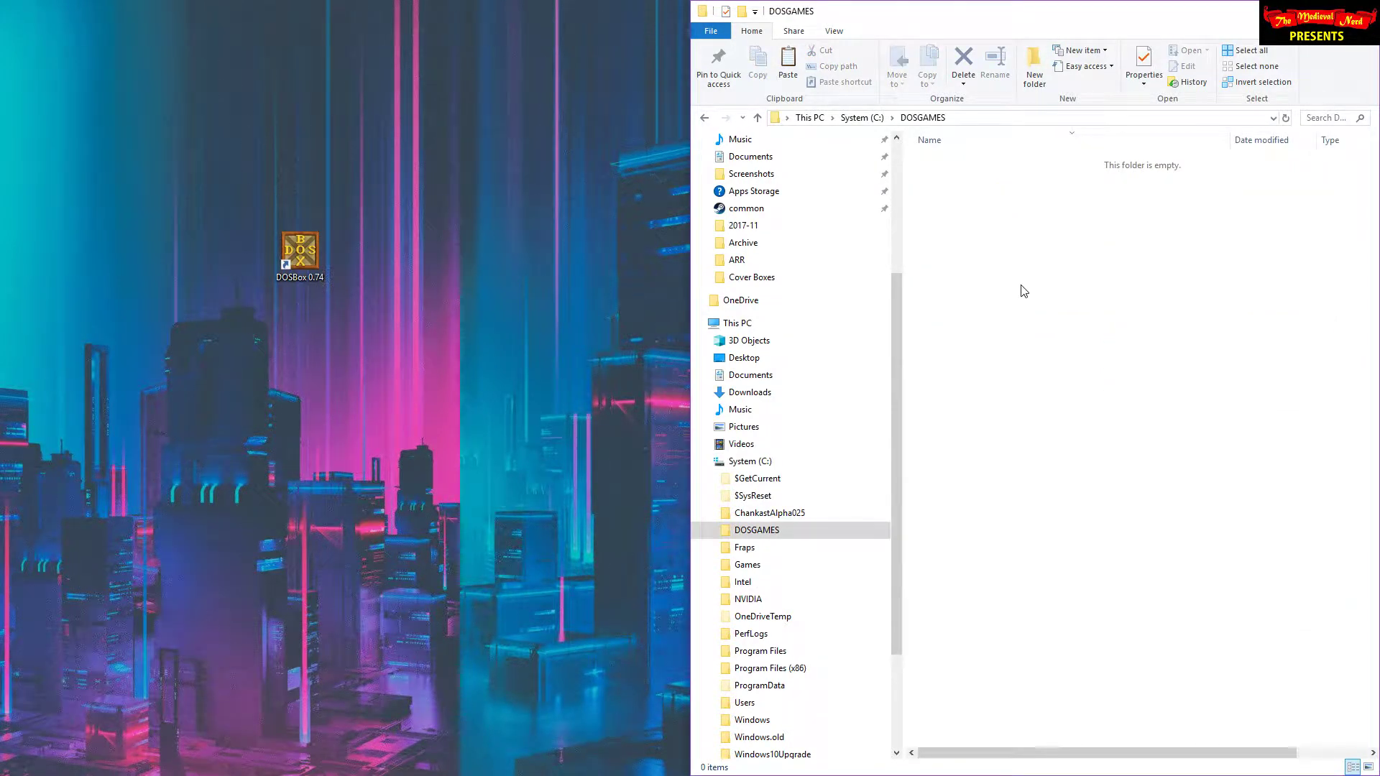
key("ctrl+v")
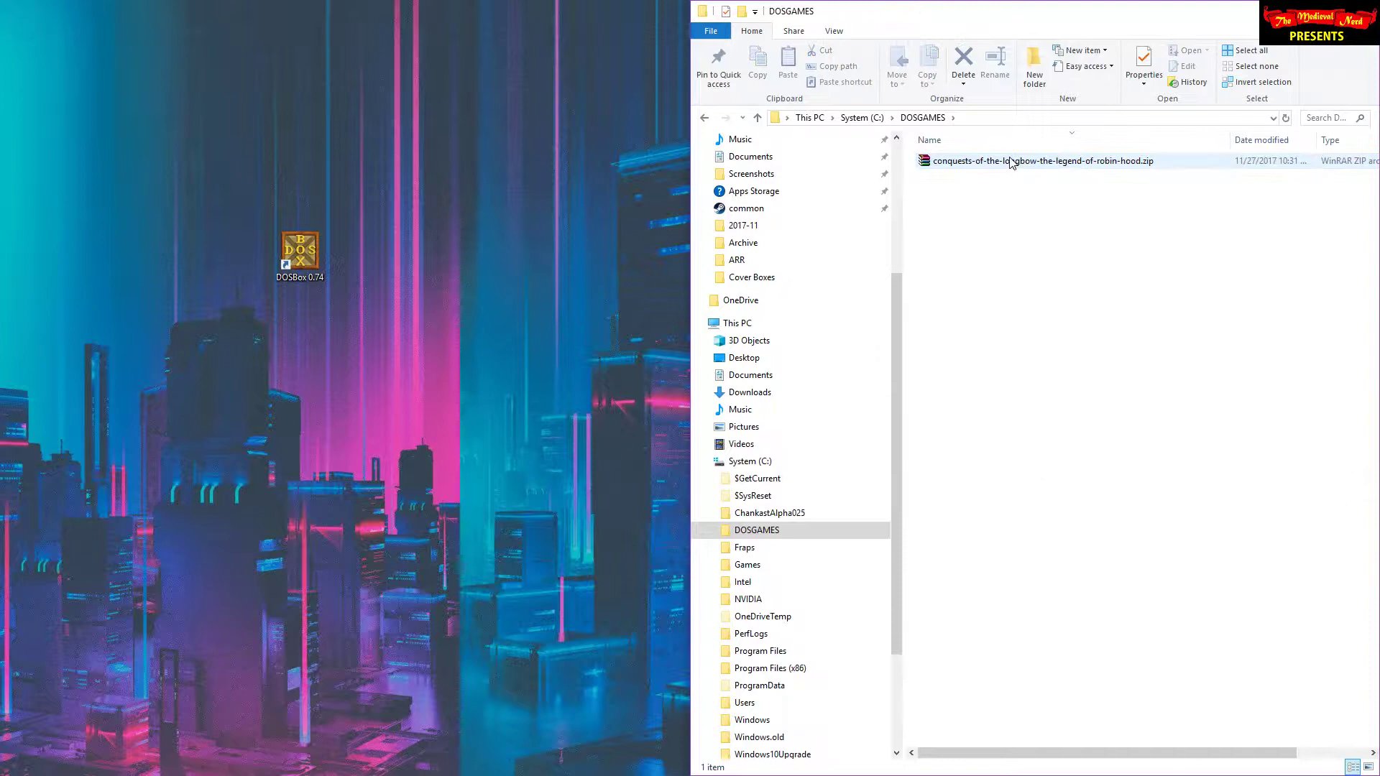
right_click(1009, 160)
left_click(977, 388)
right_click(1009, 164)
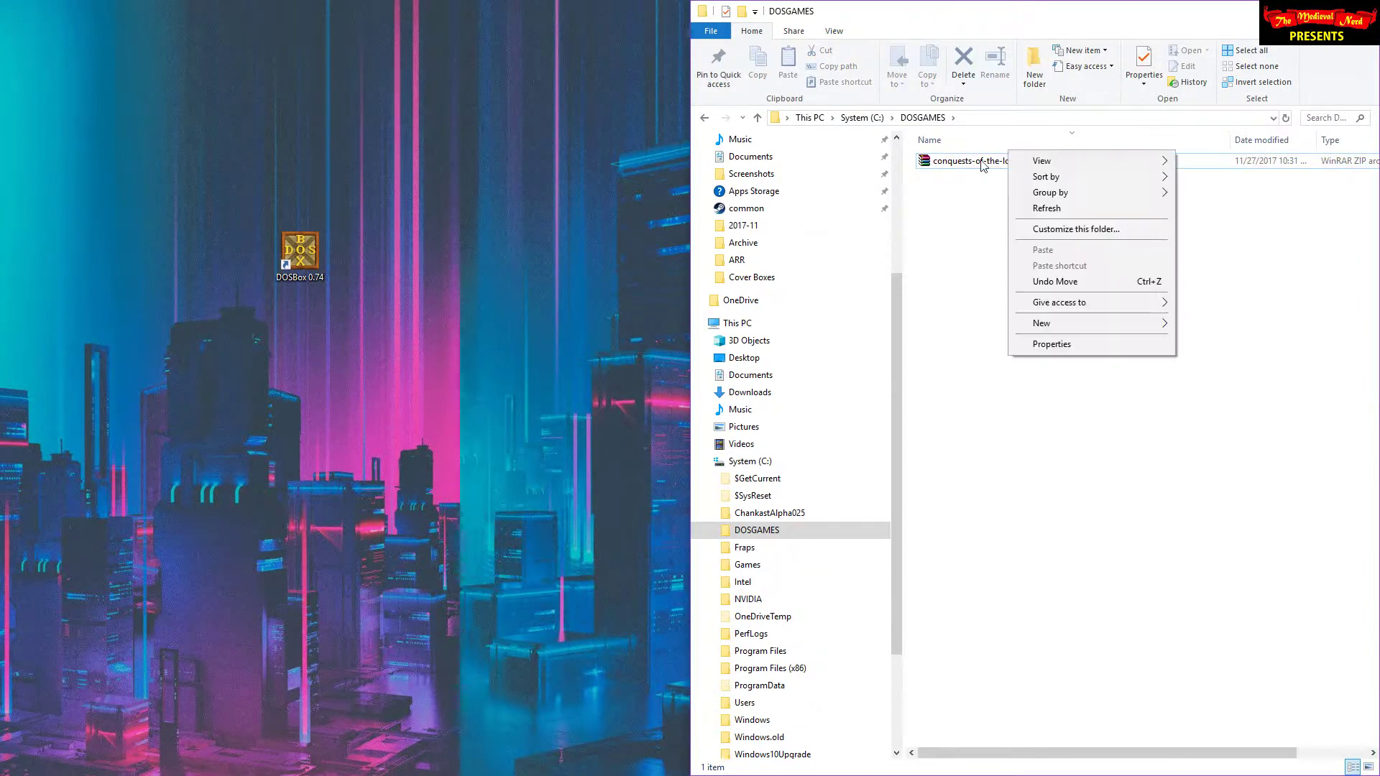
key("Escape")
right_click(1017, 161)
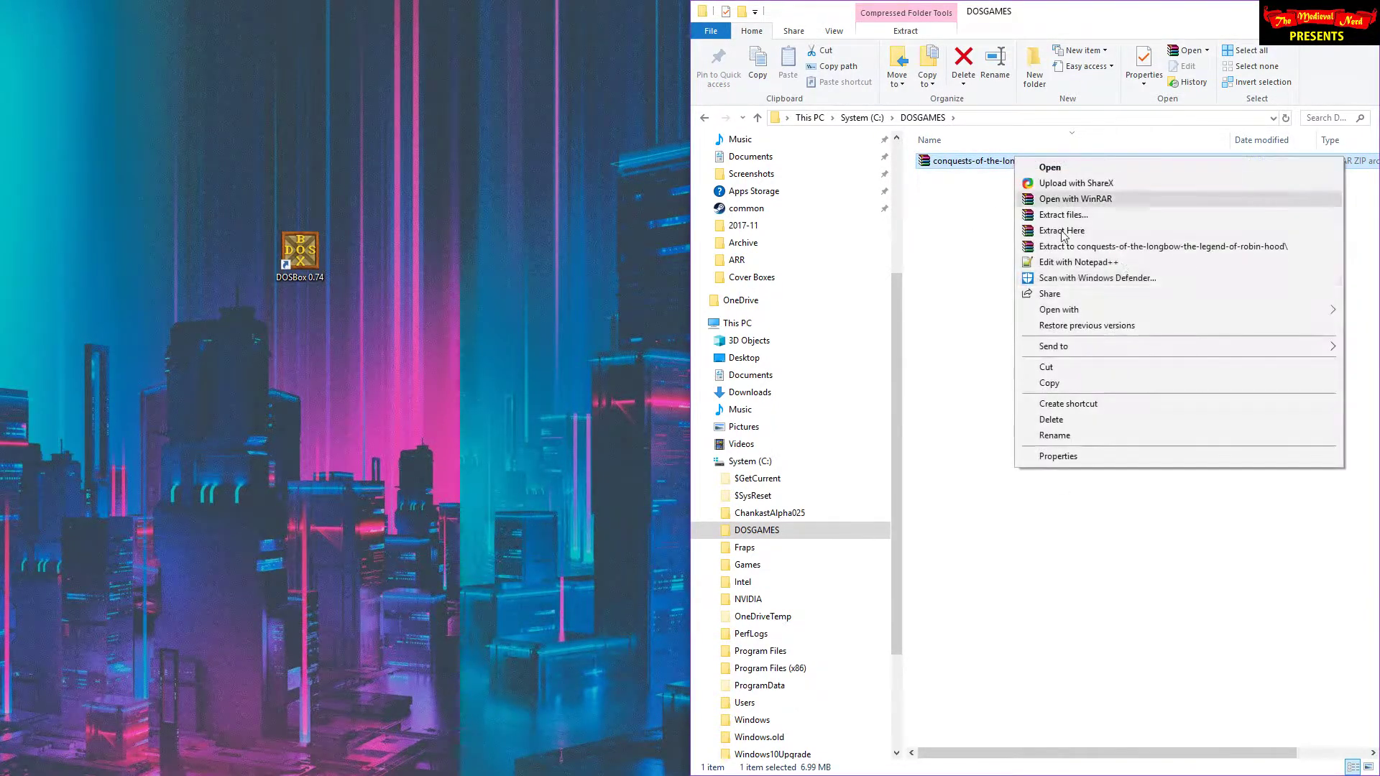
left_click(1024, 248)
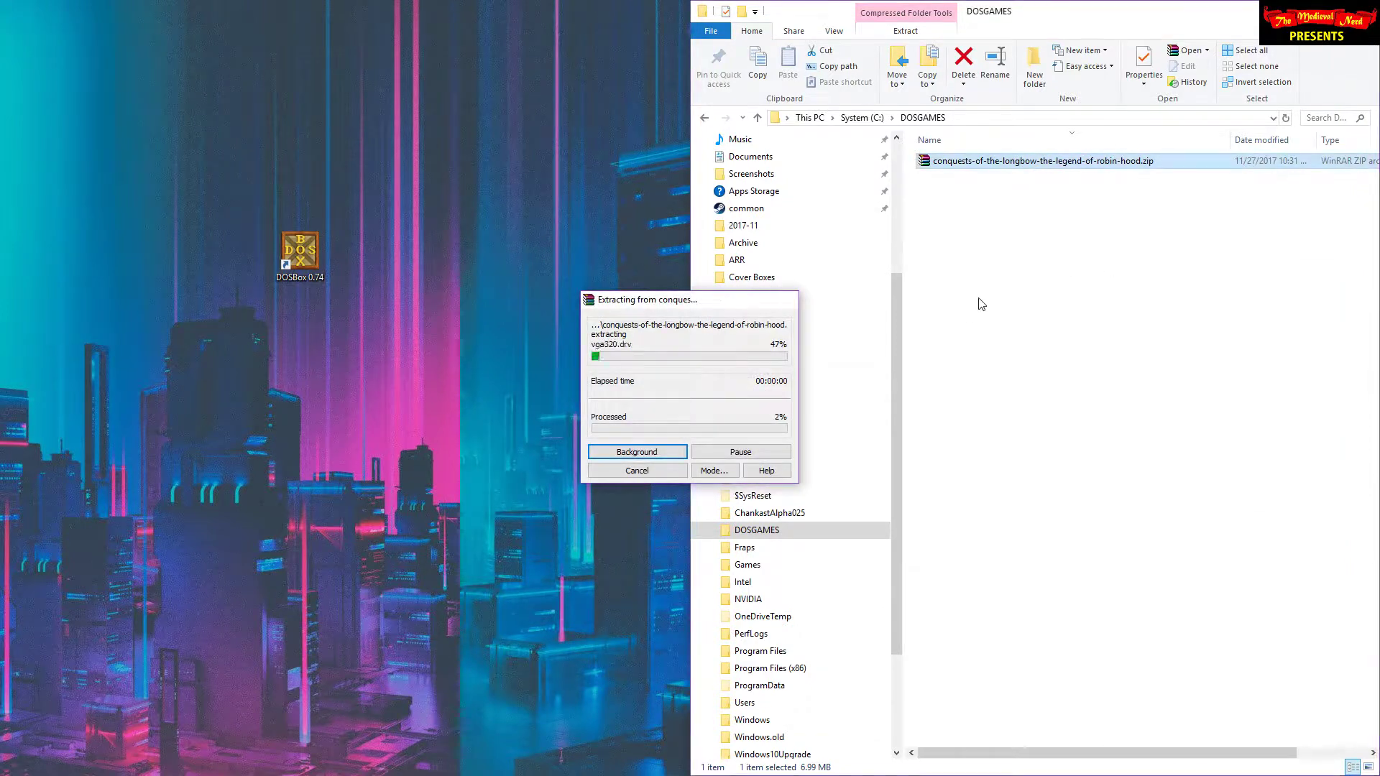
Rename the extracted game folder to longbow.
left_click(981, 178)
right_click(983, 181)
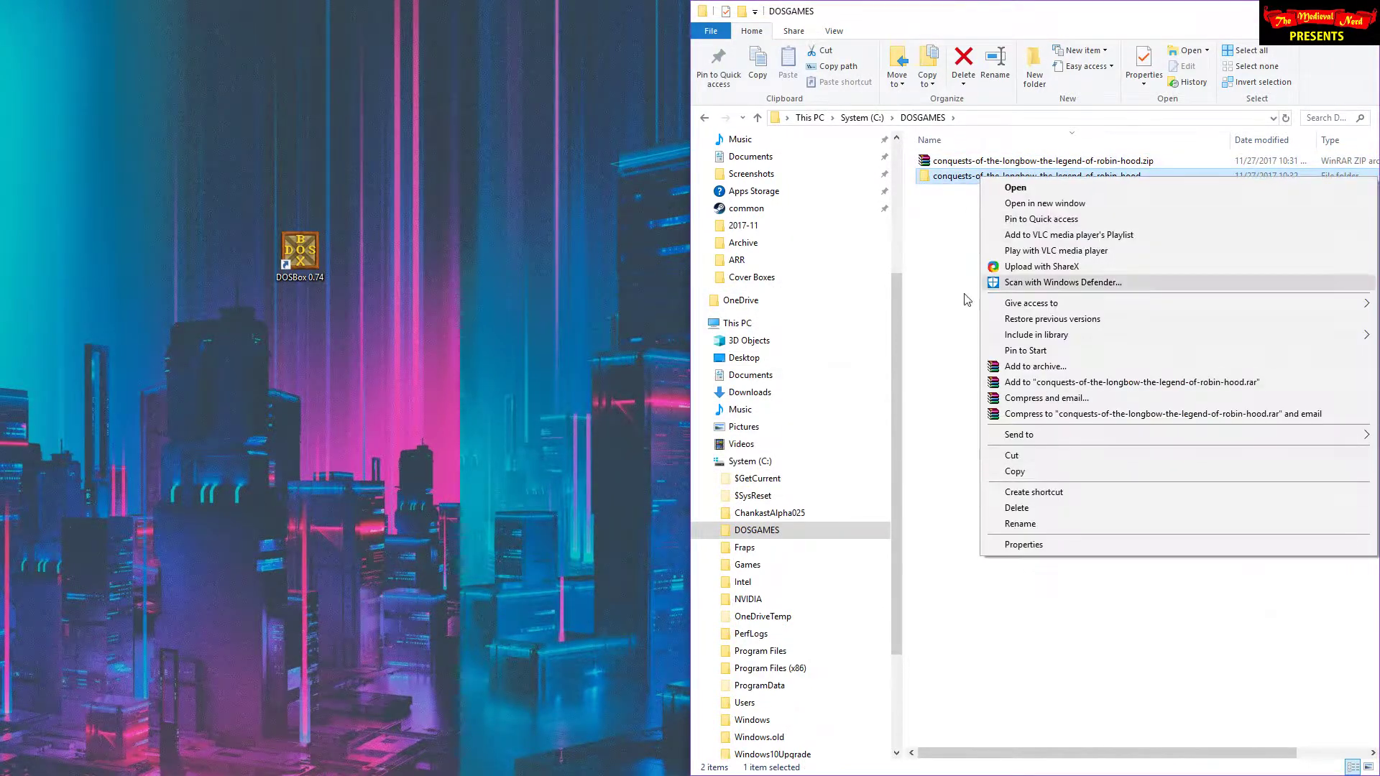
left_click(1020, 522)
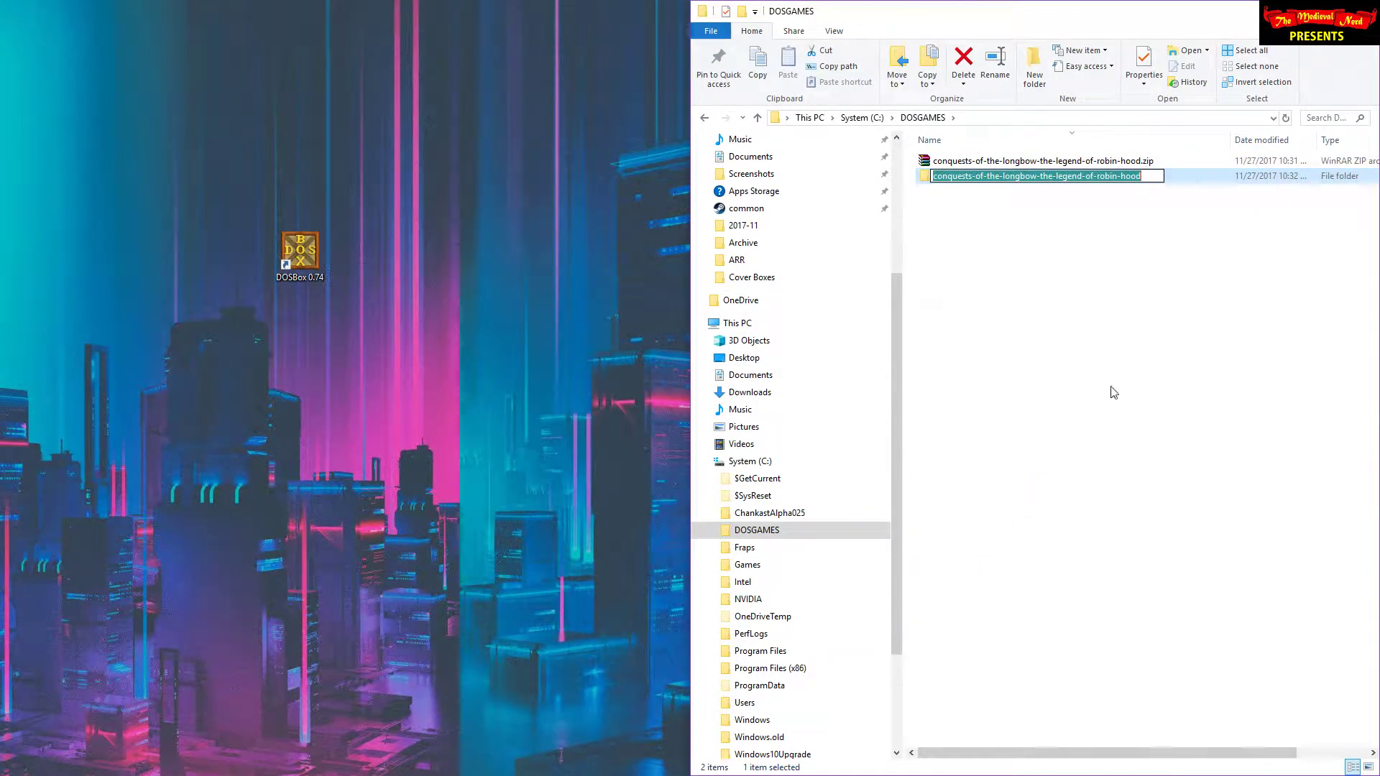
key("BackSpace")
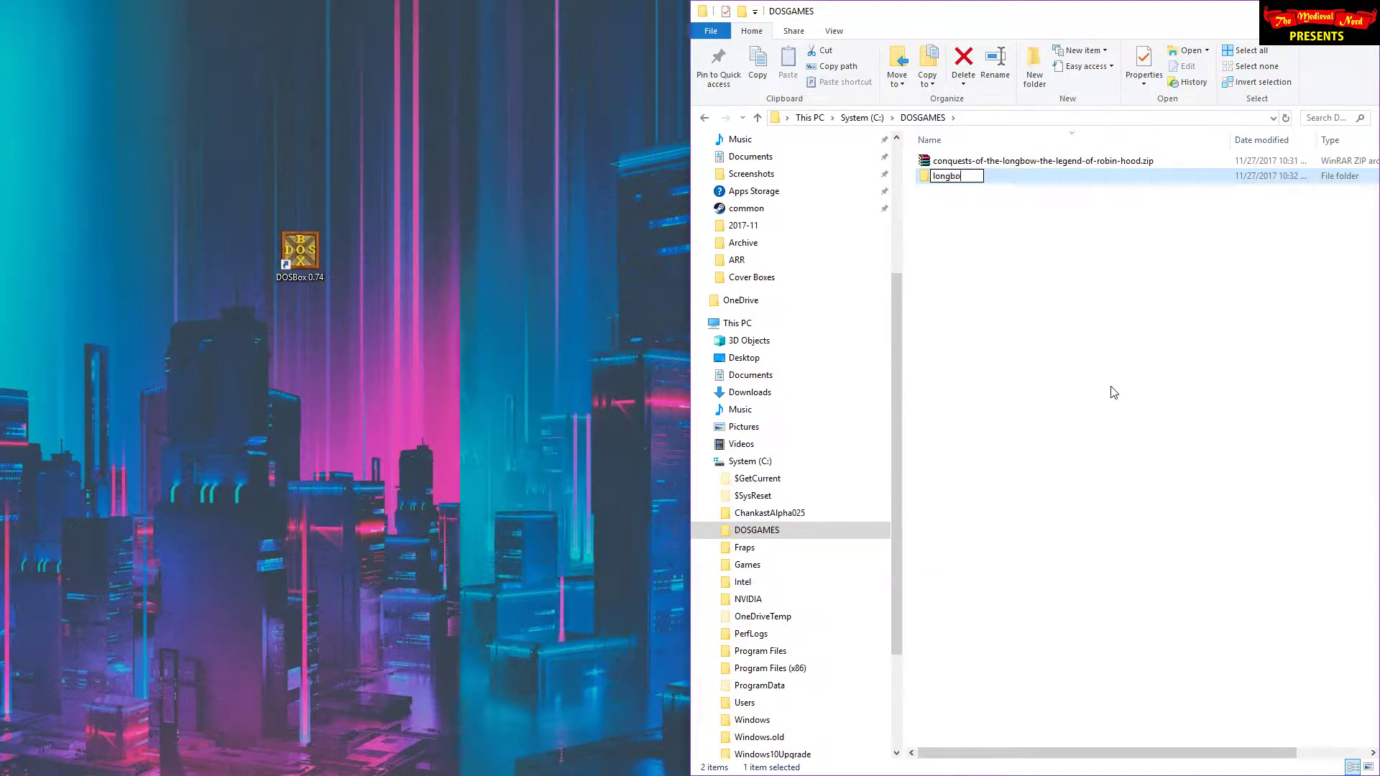
key("Return")
left_click(1103, 281)
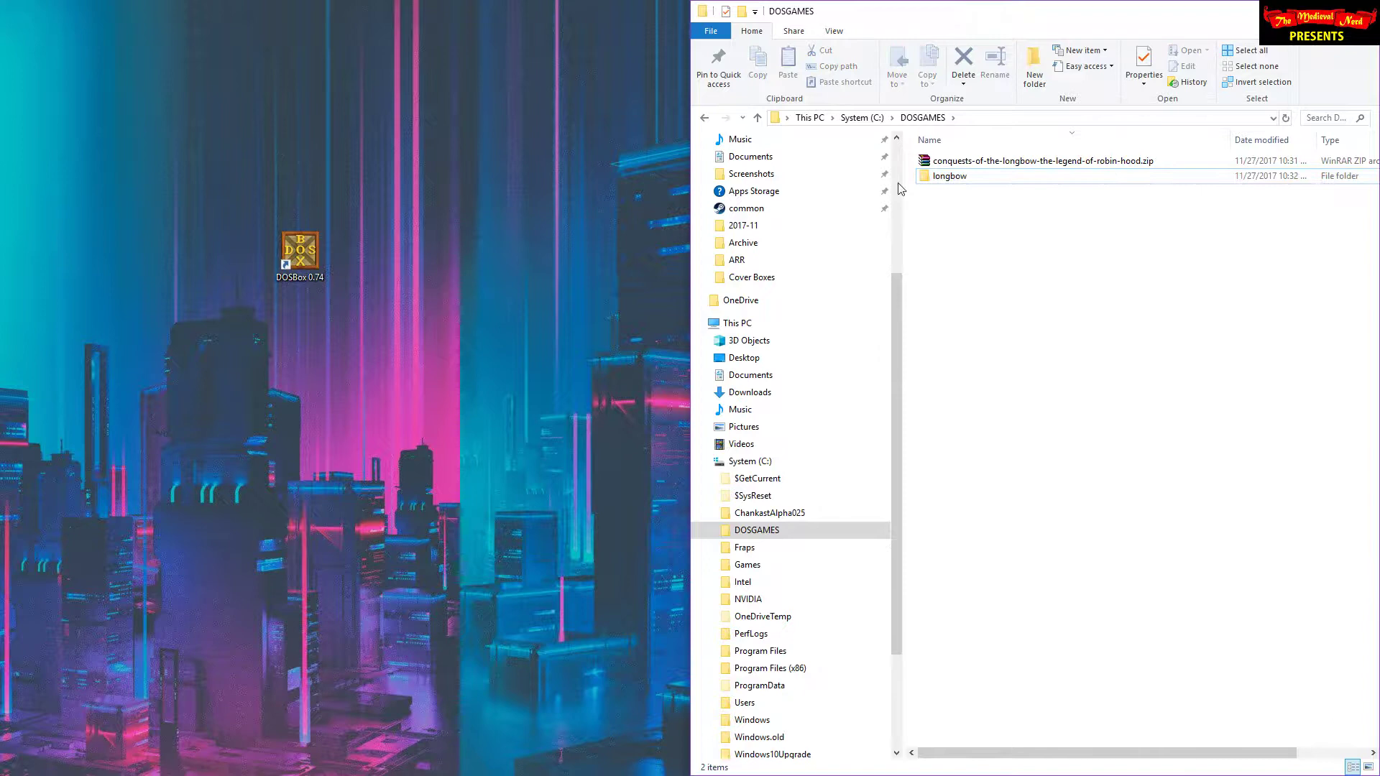
Launch DOSBox 0.74 and mount c:\dosgames as drive C with "mount c: c:\dosgames".
left_click(419, 320)
double_click(286, 244)
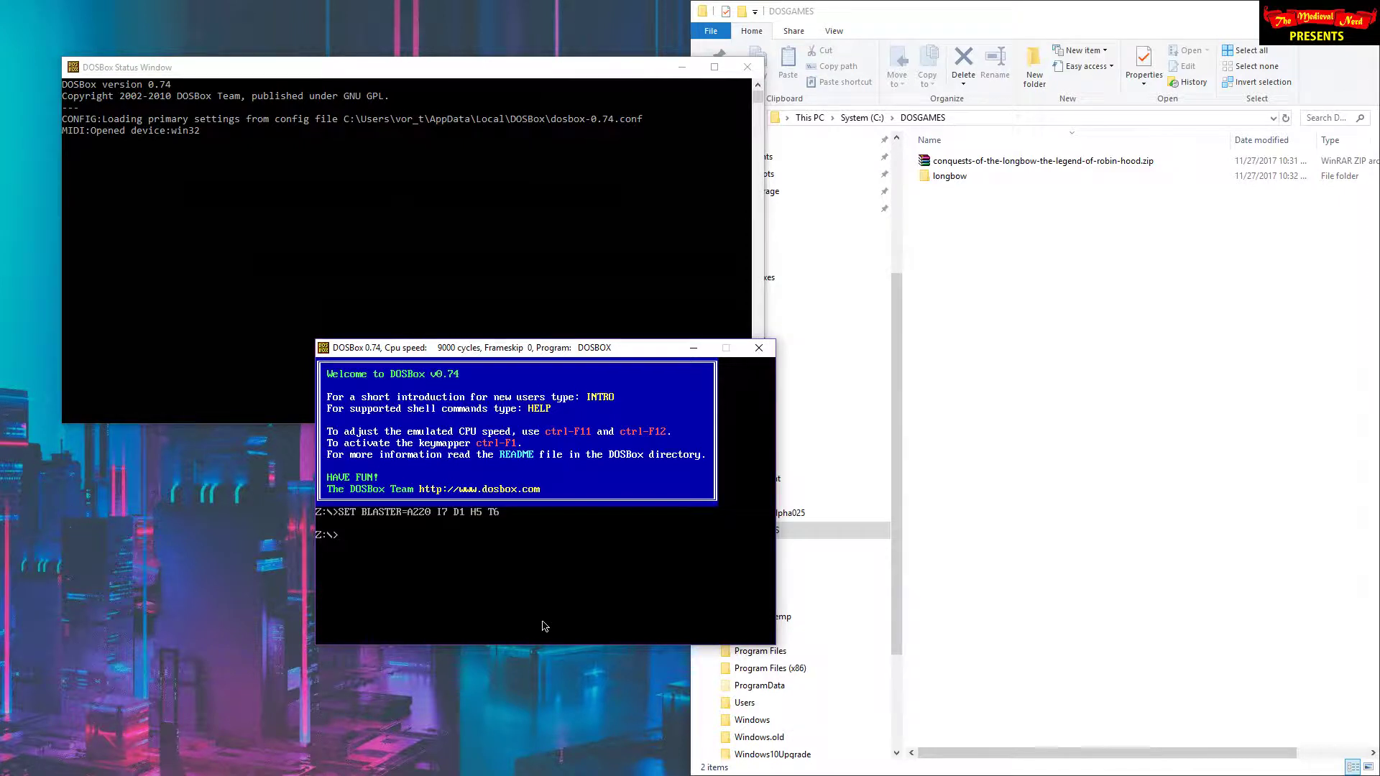
type("mount")
type("c: ")
type("c:\\l")
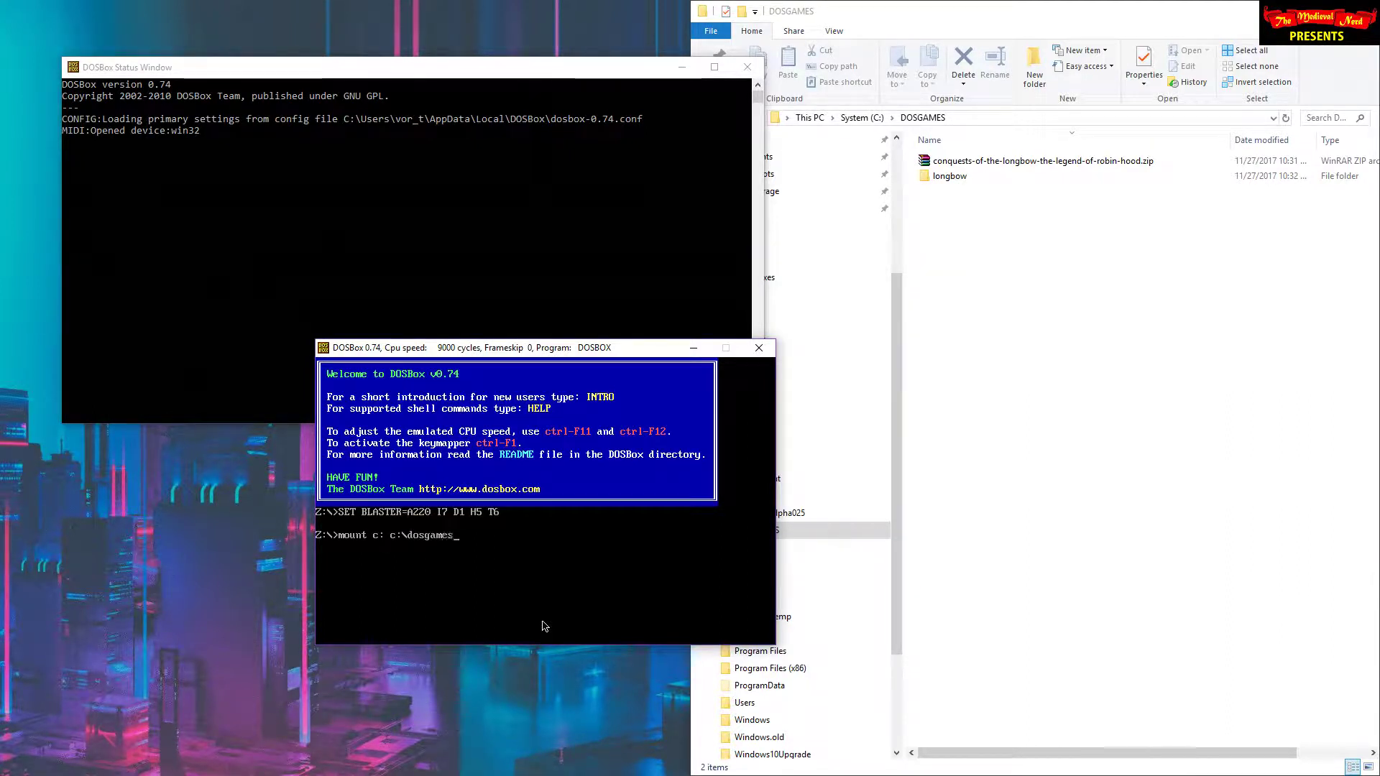
type("osgames")
key("Return")
Switch to drive C:, list its contents with dir, and change into the longbow directory.
type("c:")
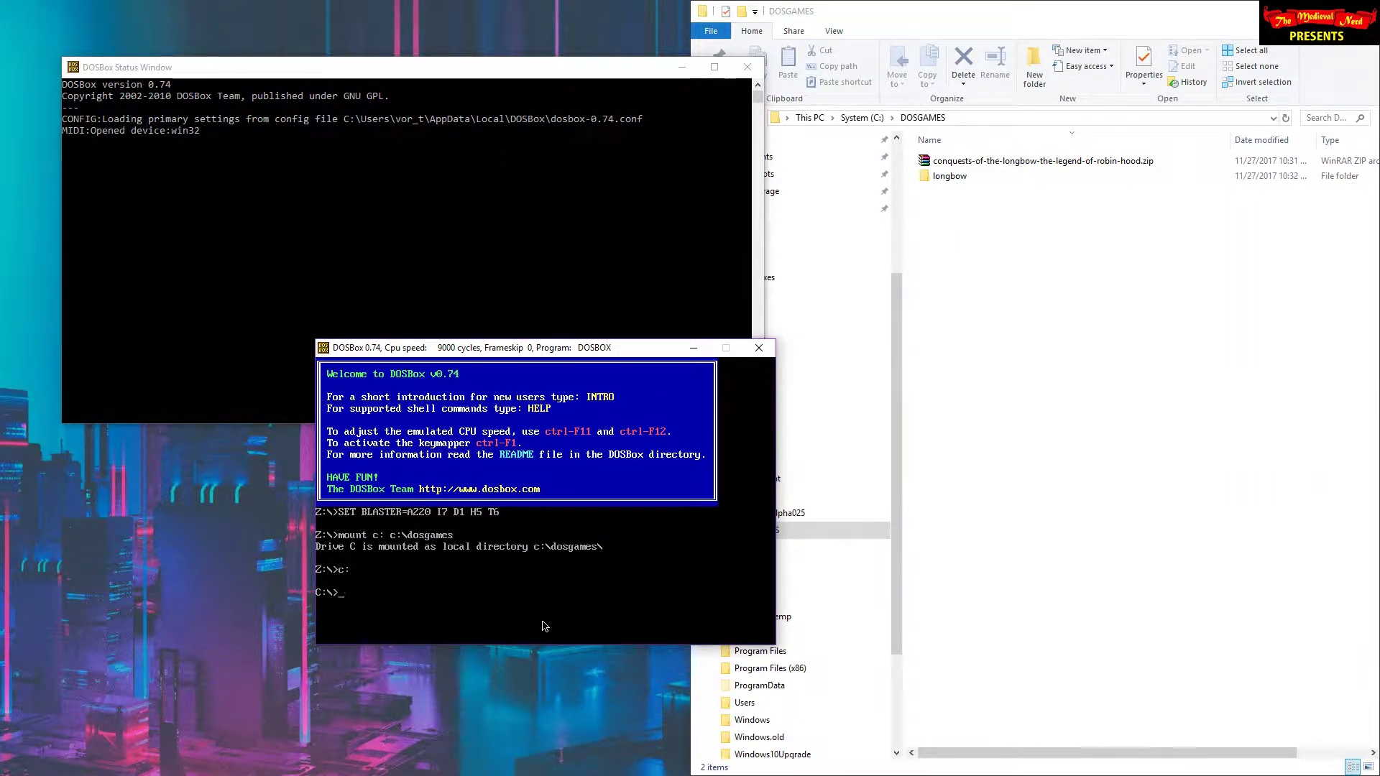
type("dir")
key("Return")
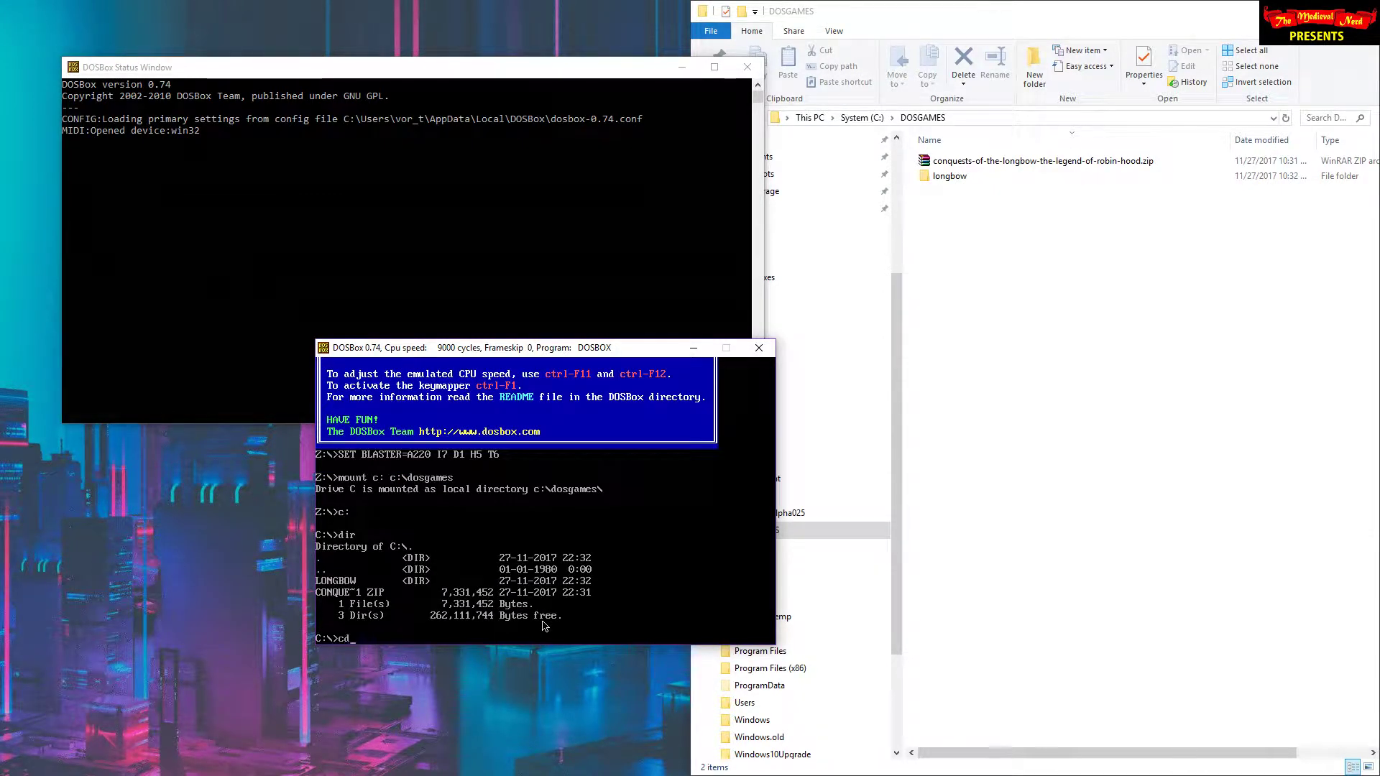
type("cd longbow")
key("Return")
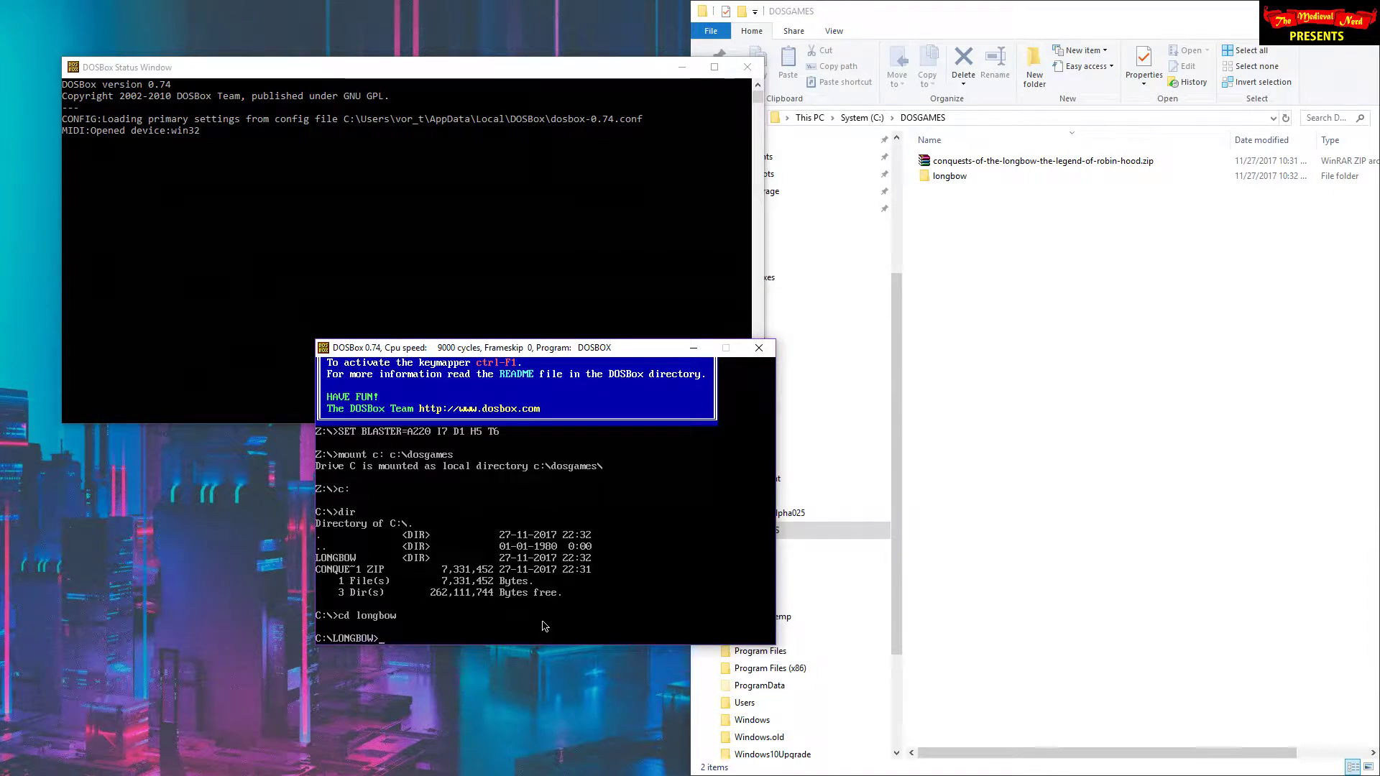
List the game directory's executable and batch files with "dir *.exe" and "dir *.bat".
type("dir *.exe")
key("Return")
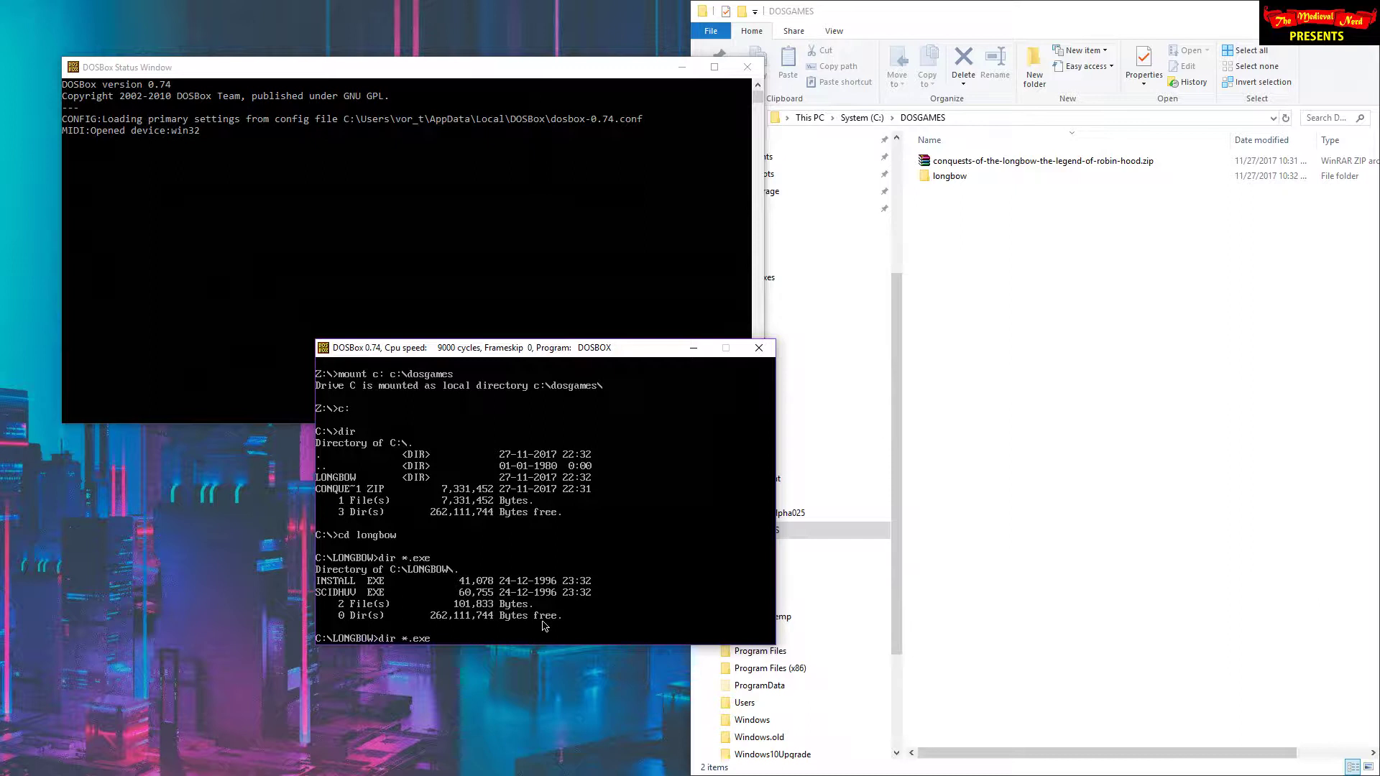
type("dir *.bATat")
key("Return")
Start the game by running robin3 and move its window up fully onto the screen.
type("ro")
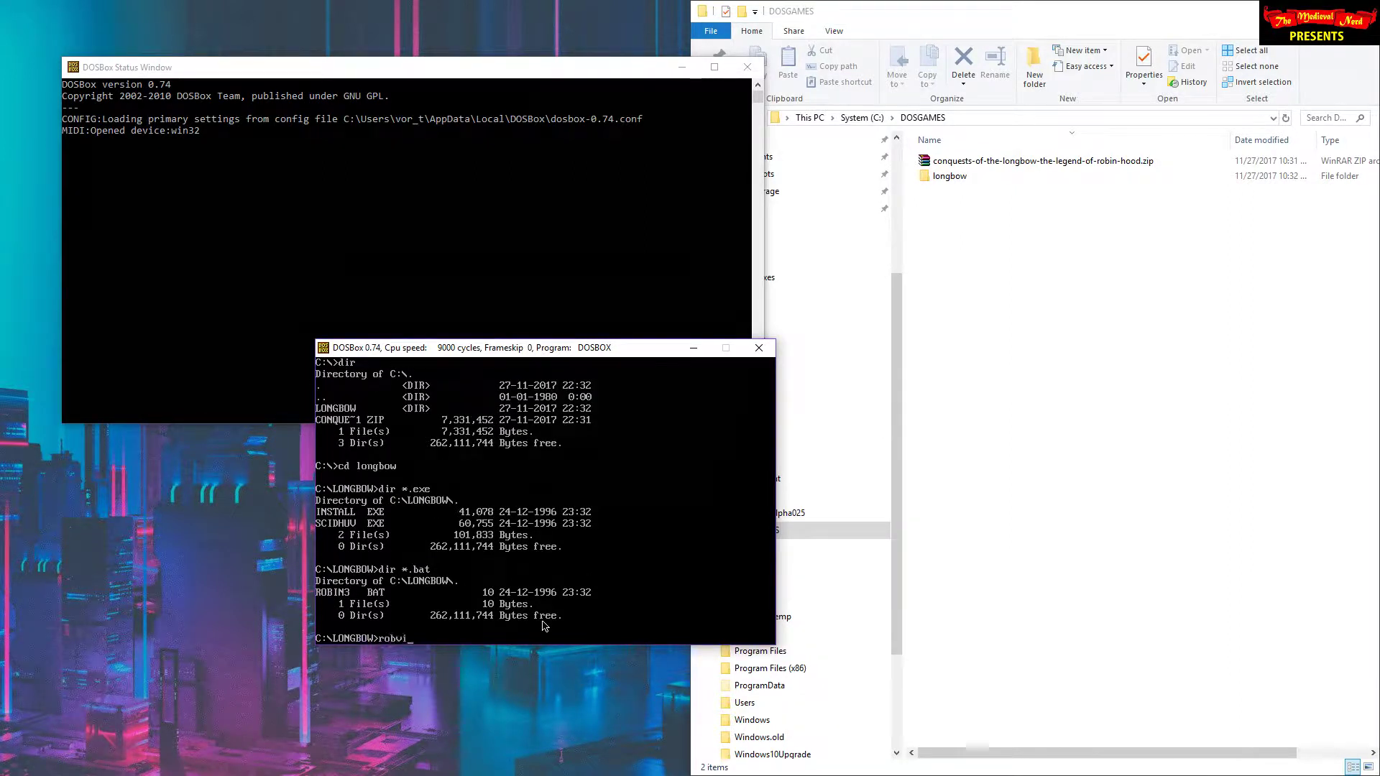
type("bin3")
key("Return")
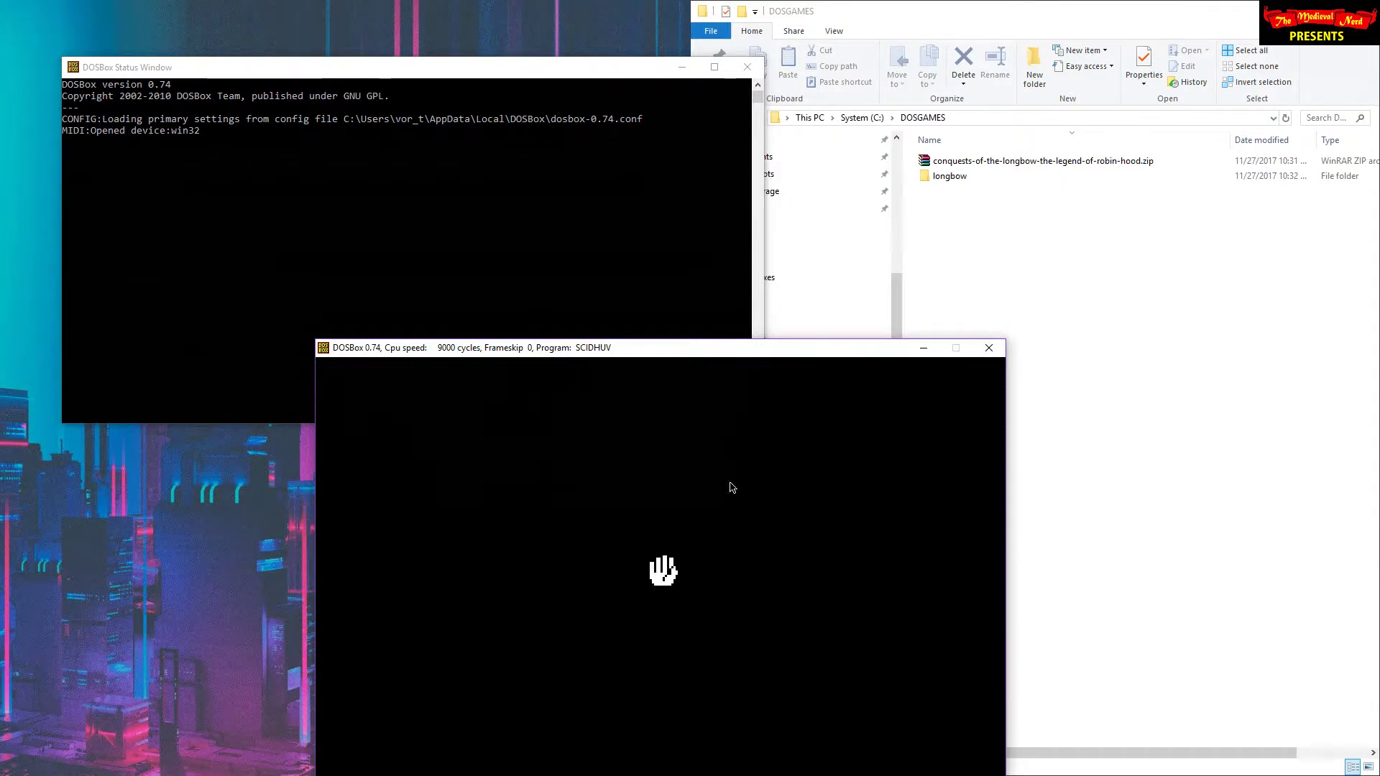
left_click_drag(744, 349, 647, 153)
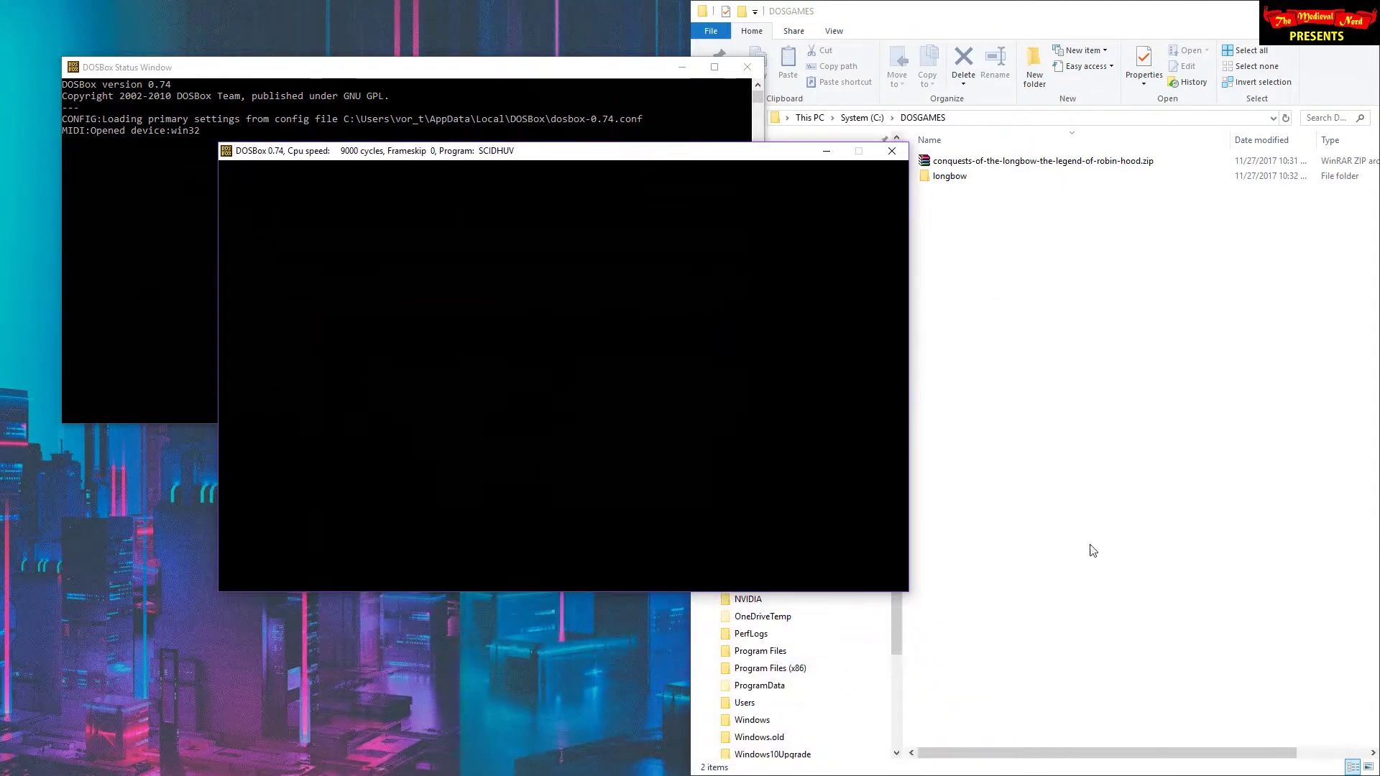